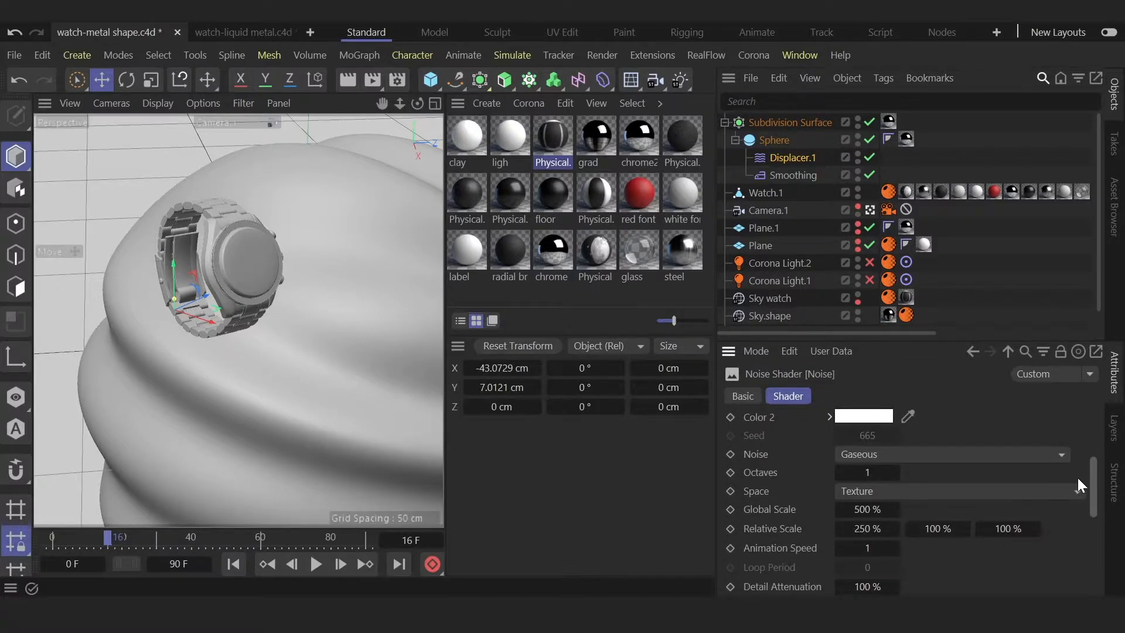
Review the Displacer's Noise shader settings, from noise type and scale through to clipping and contrast
{"action": "scroll", "coordinate": [1074, 477], "scroll_direction": "down", "scroll_amount": 1}
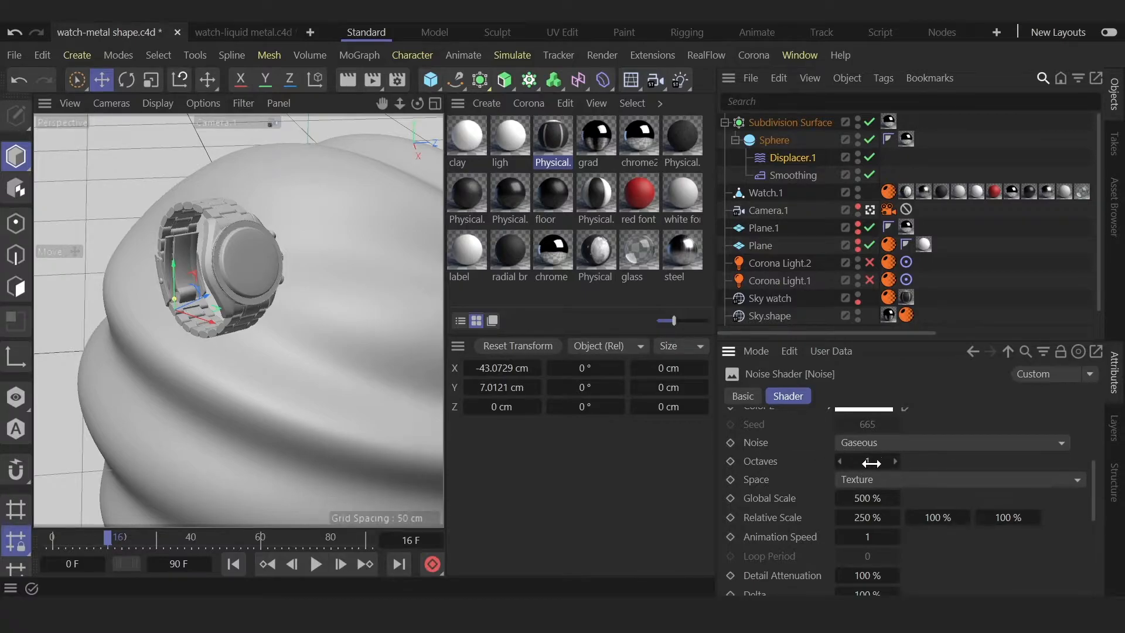
{"action": "scroll", "coordinate": [1090, 472], "scroll_direction": "down", "scroll_amount": 1}
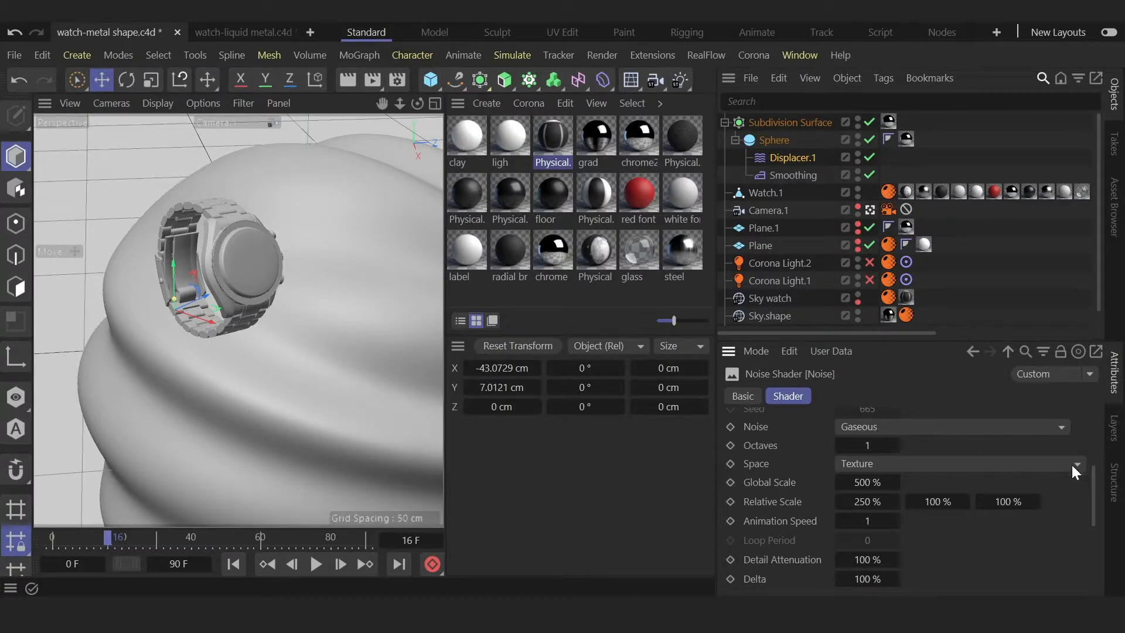
{"action": "left_click_drag", "start_coordinate": [1096, 484], "coordinate": [1094, 496]}
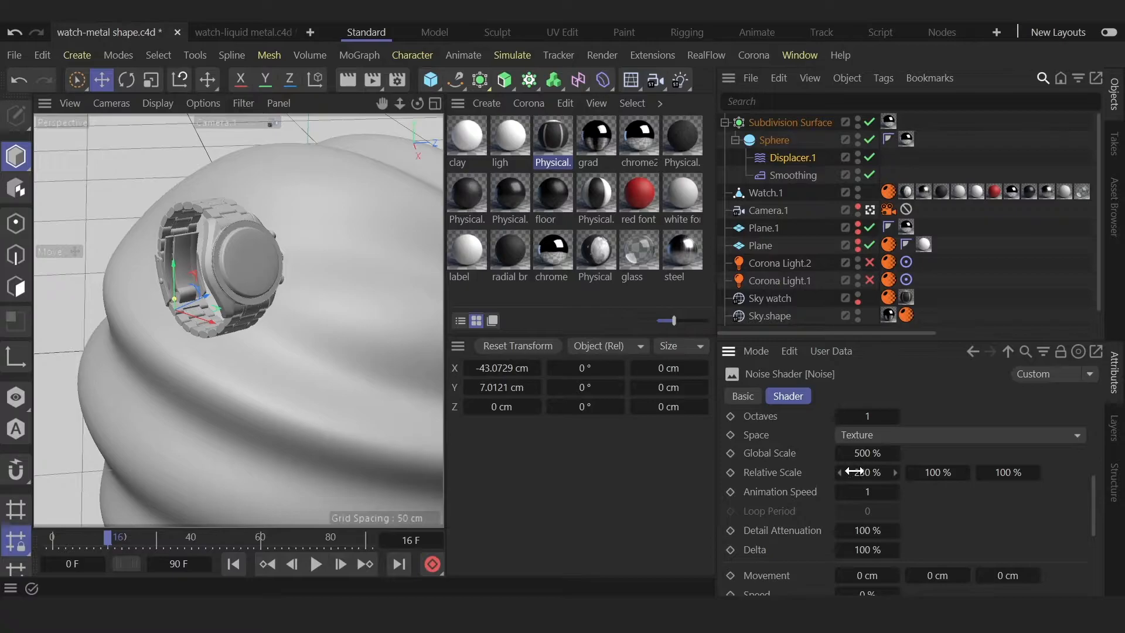
{"action": "scroll", "coordinate": [865, 475], "scroll_direction": "down", "scroll_amount": 3}
{"action": "left_click_drag", "start_coordinate": [1097, 524], "coordinate": [1093, 548]}
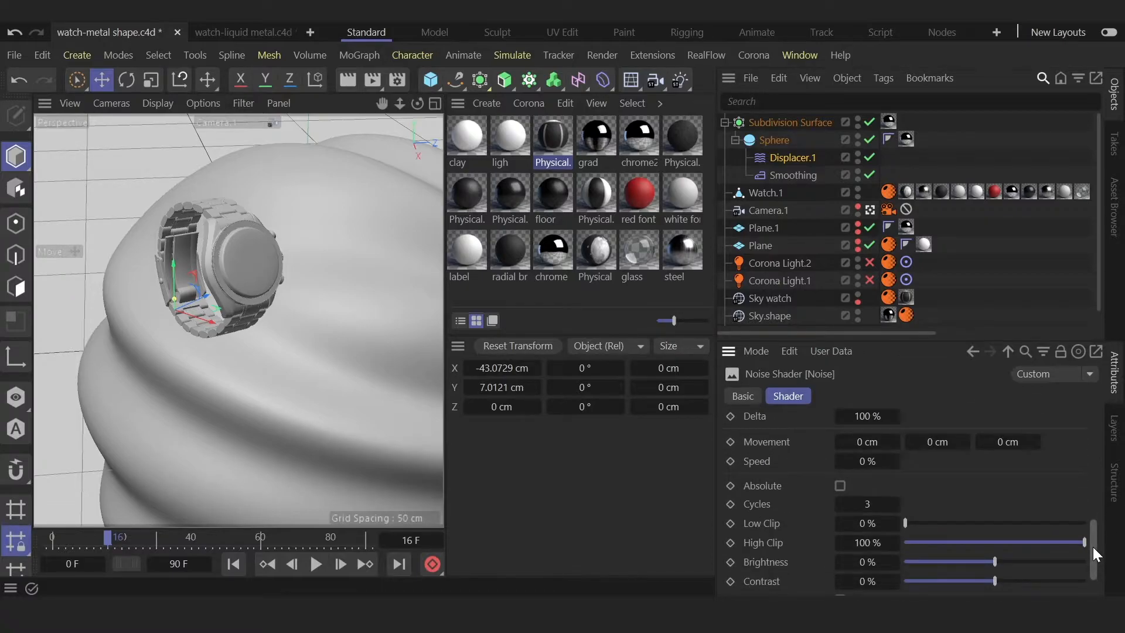
Check the object properties of Displacer.1 and the Sphere, and recheck the displacer's Noise shader scale settings
{"action": "left_click", "coordinate": [804, 157]}
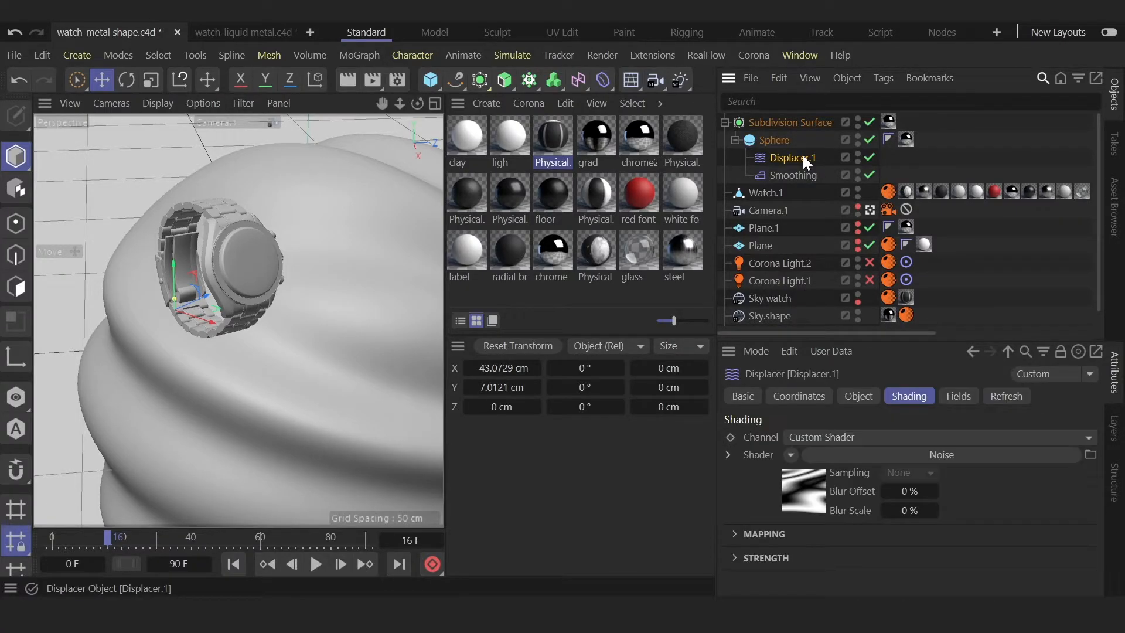
{"action": "left_click", "coordinate": [859, 397]}
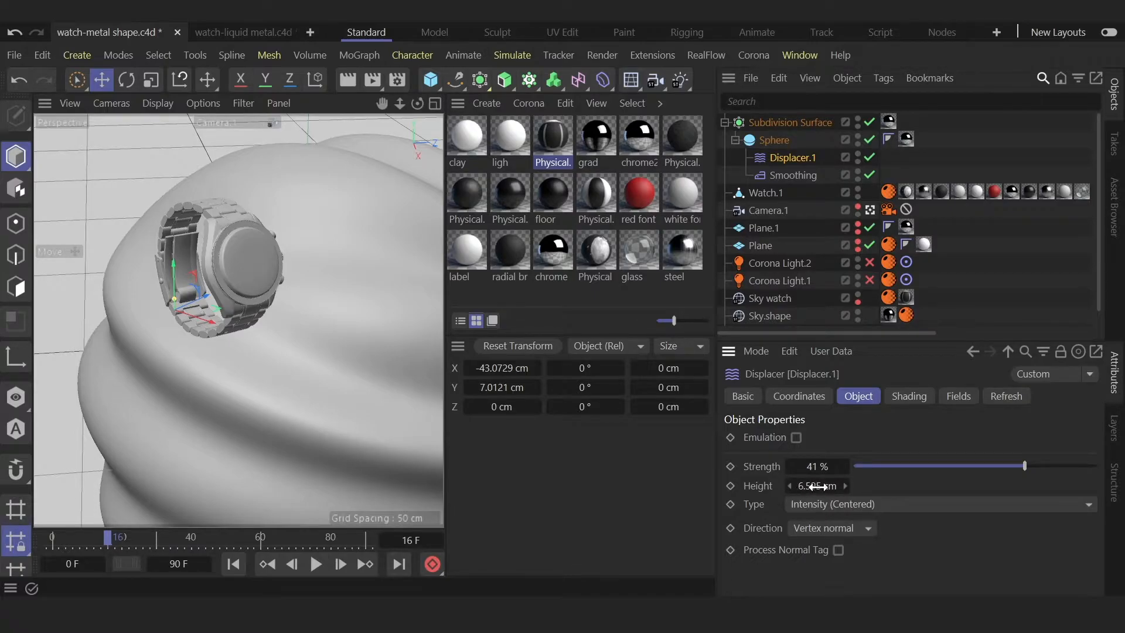
{"action": "left_click", "coordinate": [773, 141]}
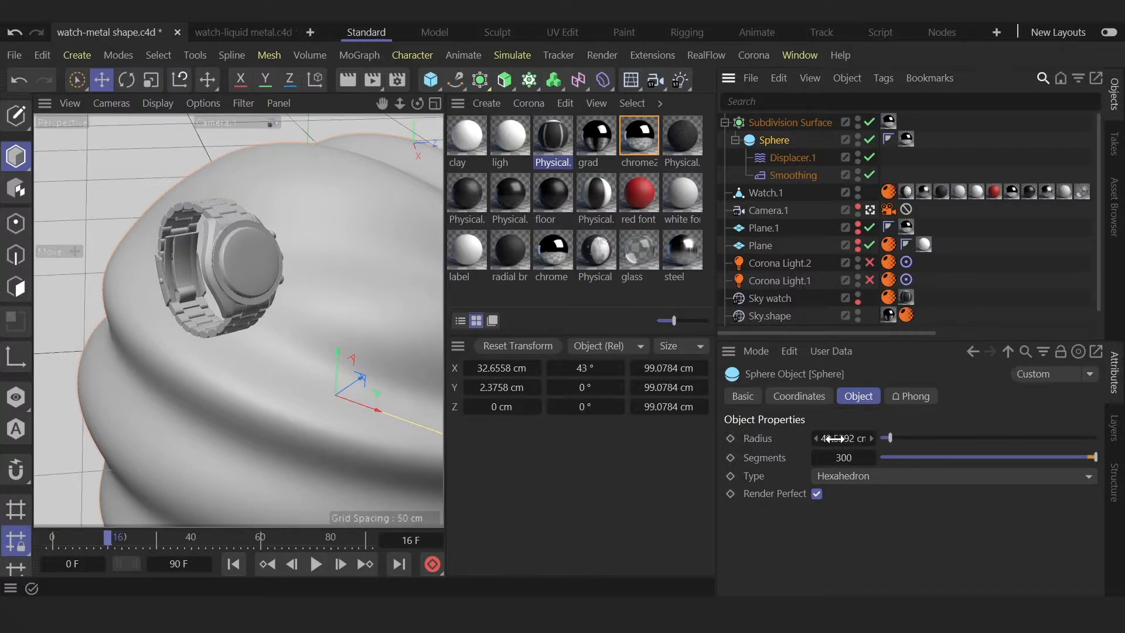
{"action": "left_click", "coordinate": [790, 163]}
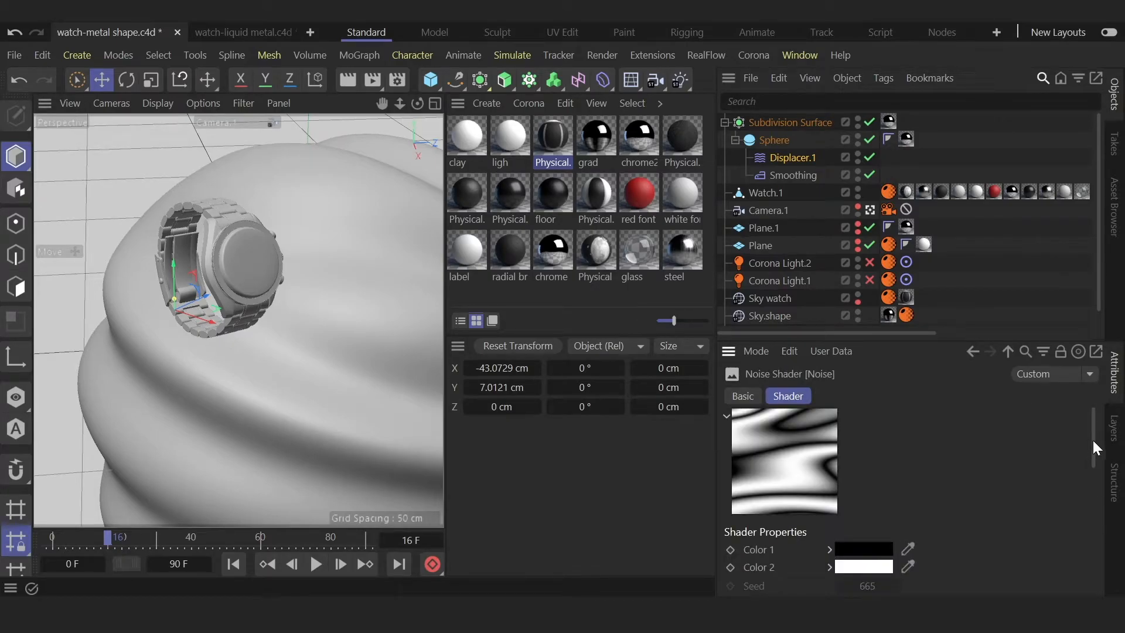
{"action": "left_click_drag", "start_coordinate": [1093, 441], "coordinate": [1064, 498]}
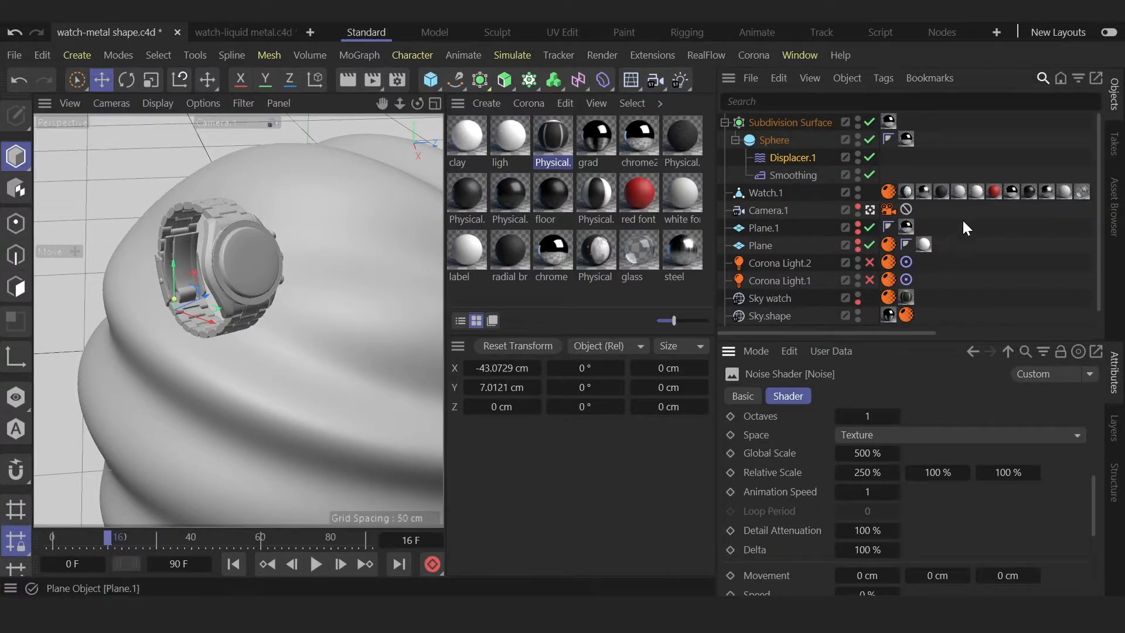
Leave the Camera.1 view and play the displacement animation from frame 0, stopping at frame 16
{"action": "left_click", "coordinate": [871, 209]}
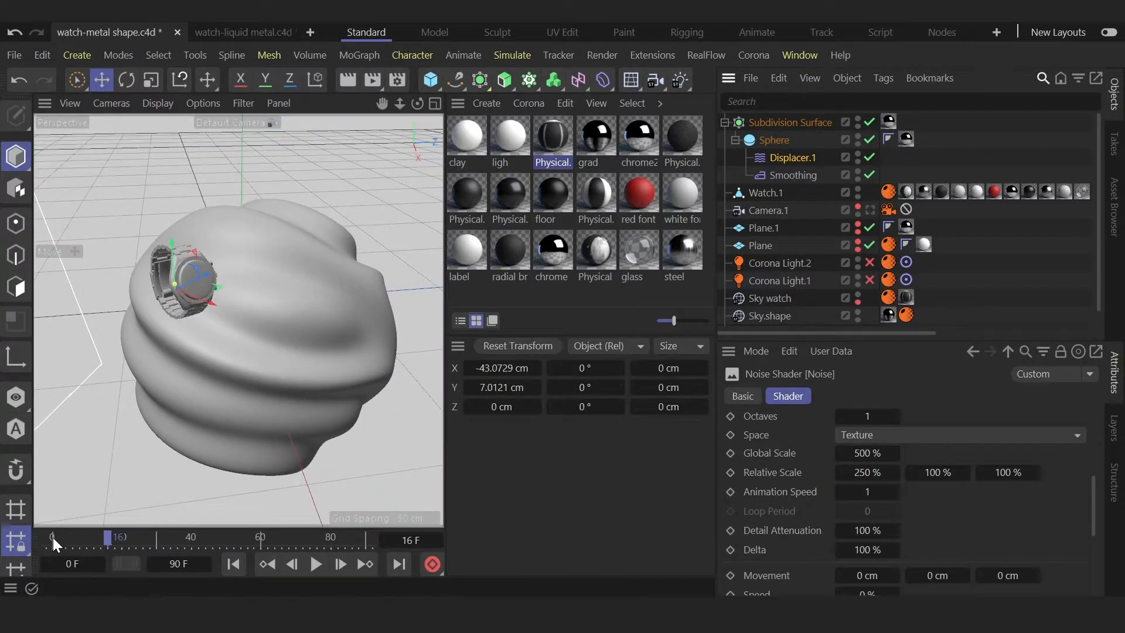
{"action": "left_click", "coordinate": [53, 541]}
{"action": "left_click", "coordinate": [317, 564]}
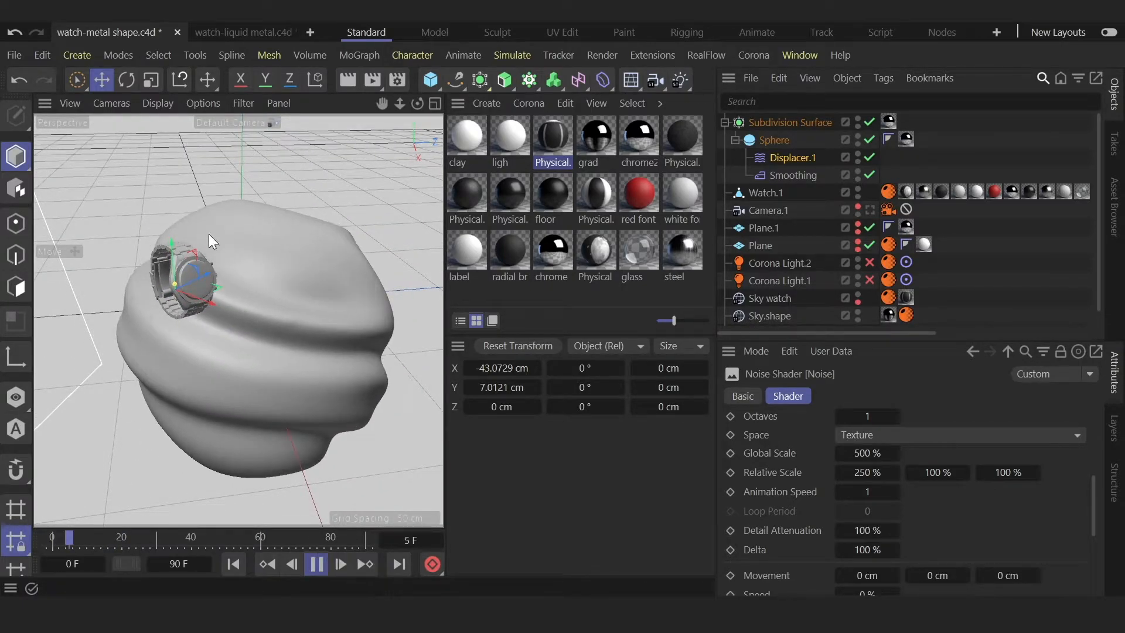
{"action": "left_click", "coordinate": [315, 564]}
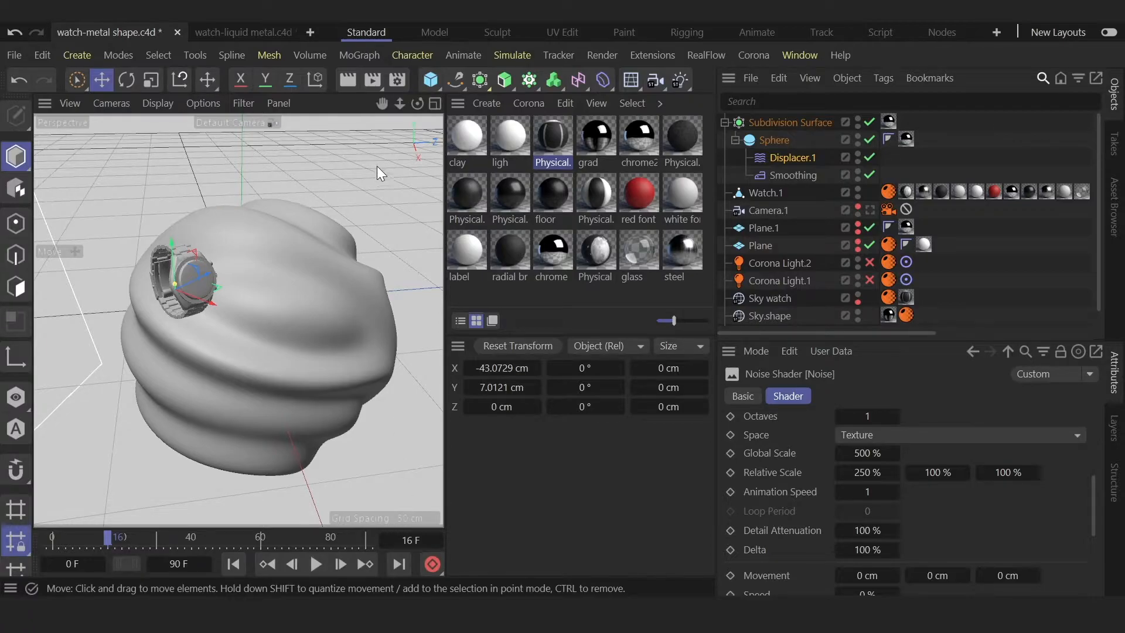
Examine the Subdivision Surface object's settings and the displaced shape from other angles, and clear the selection
{"action": "mouse_move", "coordinate": [417, 104]}
{"action": "left_mouse_down"}
{"action": "mouse_move", "coordinate": [445, 111]}
{"action": "mouse_move", "coordinate": [422, 105]}
{"action": "left_mouse_up"}
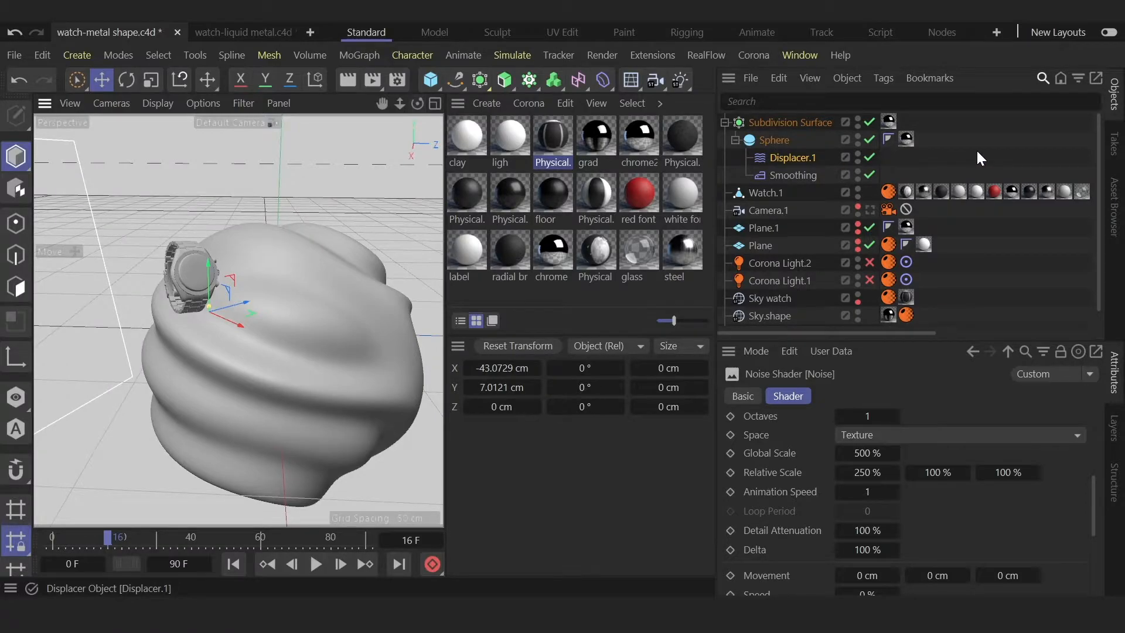
{"action": "left_click", "coordinate": [788, 122]}
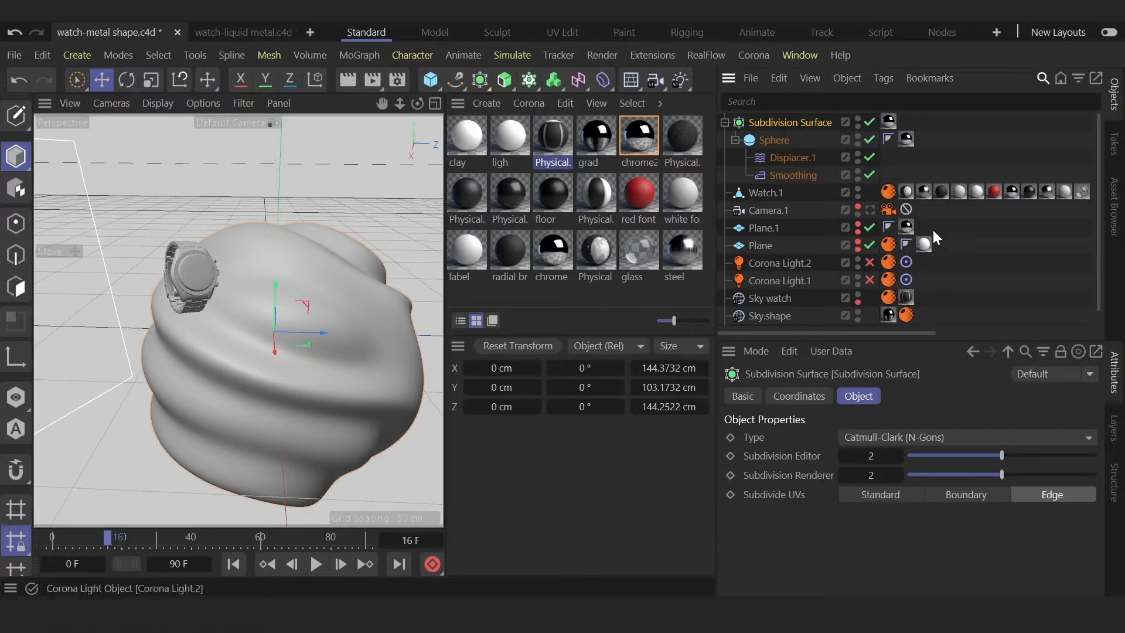
{"action": "left_click", "coordinate": [952, 140]}
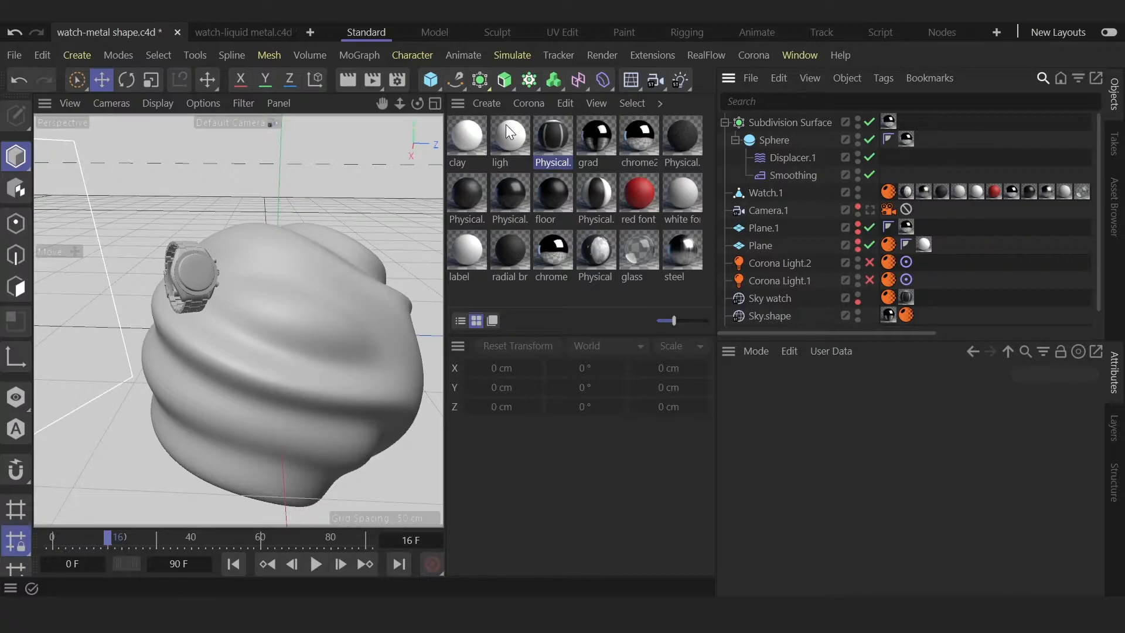
{"action": "left_click_drag", "start_coordinate": [417, 103], "coordinate": [269, 200]}
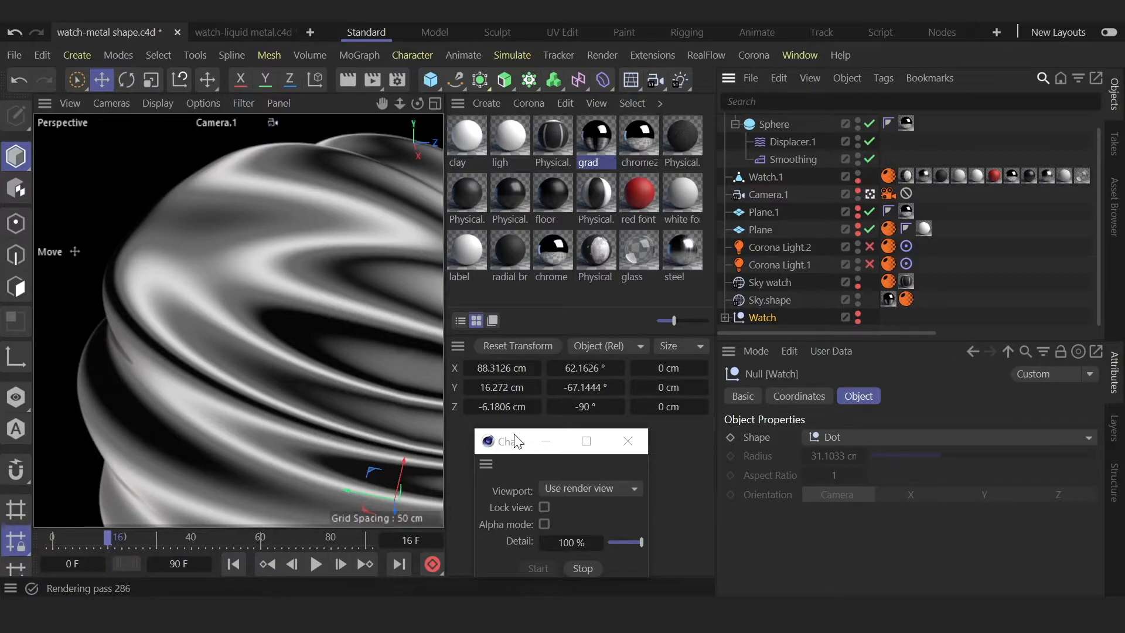
Open the grad material and inspect the Gradient shader used as its base layer texture
{"action": "left_click_drag", "start_coordinate": [518, 436], "coordinate": [514, 453]}
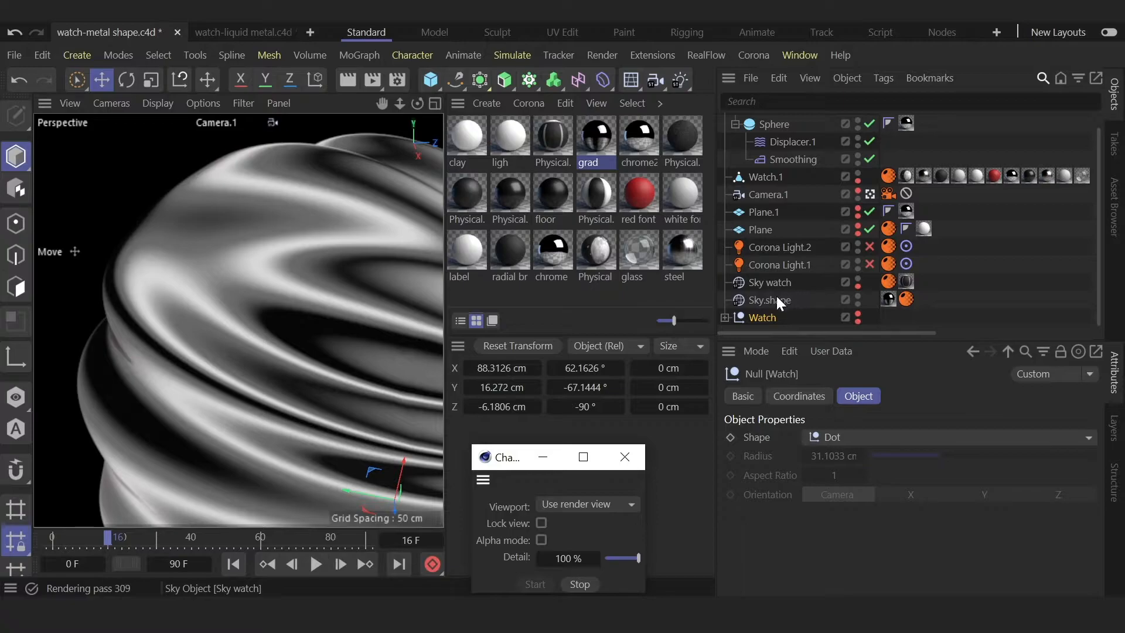
{"action": "scroll", "coordinate": [786, 279], "scroll_direction": "up", "scroll_amount": 1}
{"action": "scroll", "coordinate": [788, 281], "scroll_direction": "down", "scroll_amount": 1}
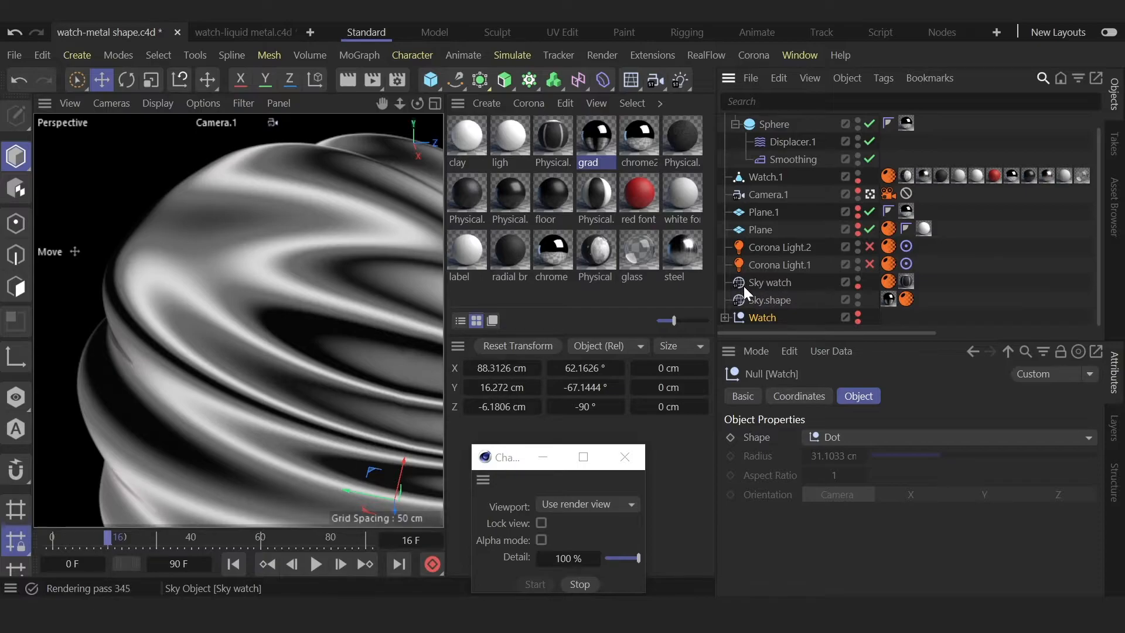
{"action": "left_click", "coordinate": [631, 79]}
{"action": "double_click", "coordinate": [600, 135]}
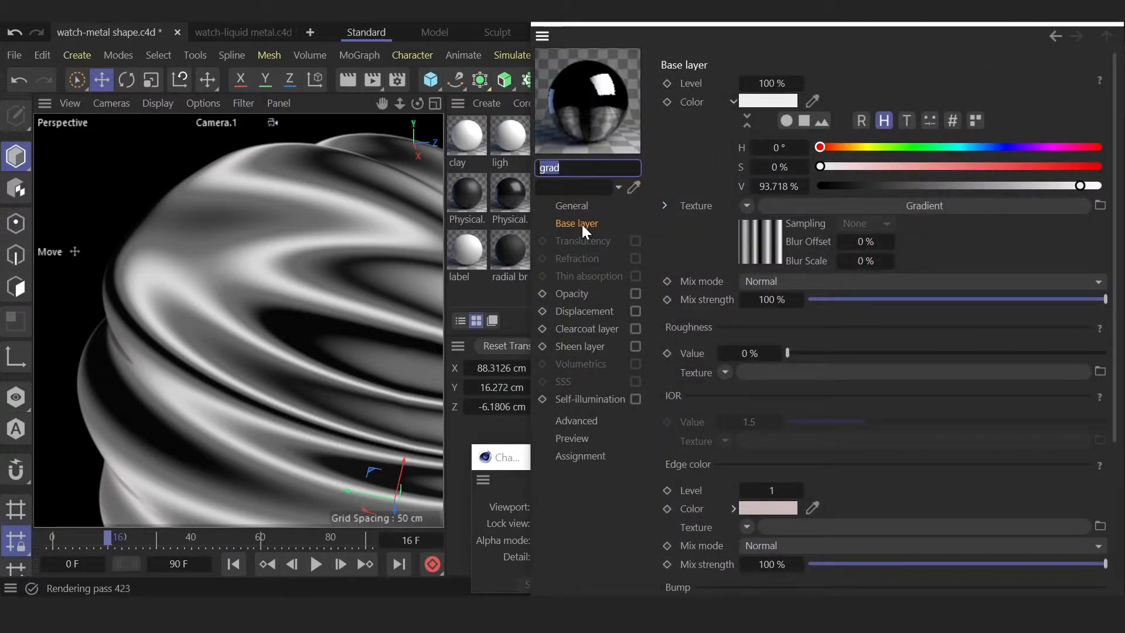
{"action": "left_click", "coordinate": [803, 206]}
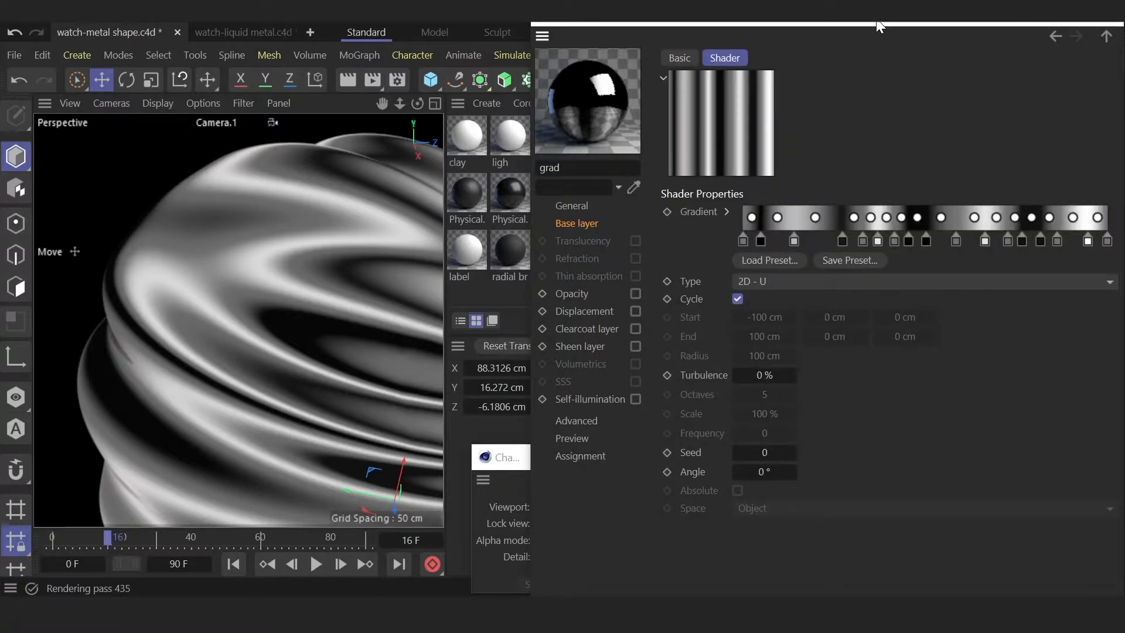
{"action": "left_click_drag", "start_coordinate": [873, 18], "coordinate": [797, 22]}
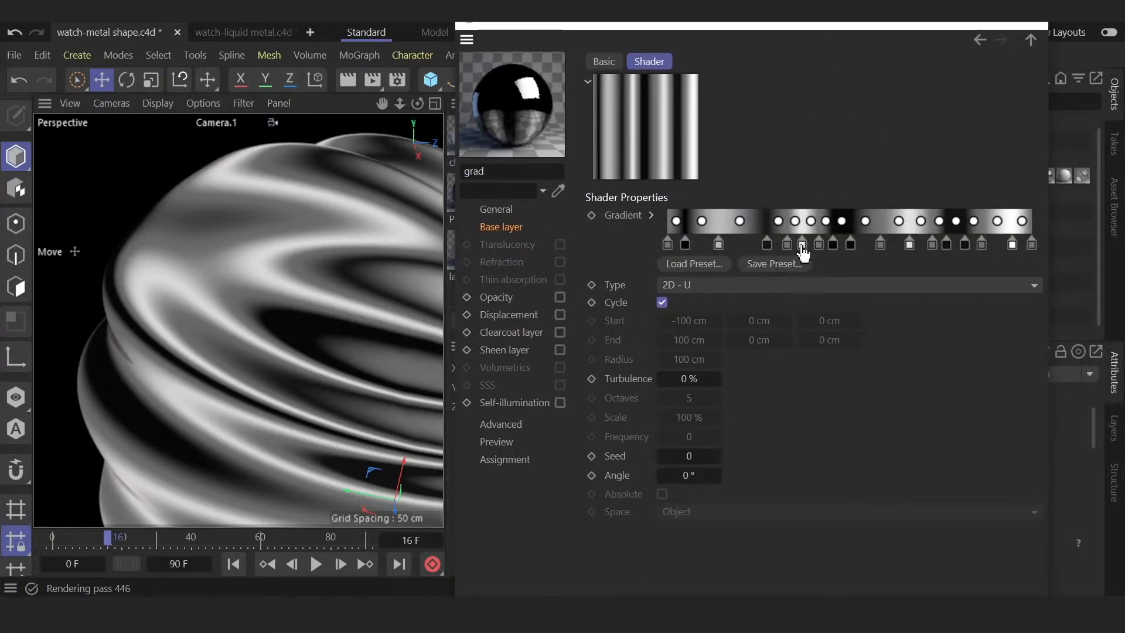
Review the shader types available for the grad base layer texture, re-examine its gradient knots, and close the material
{"action": "left_click", "coordinate": [496, 227]}
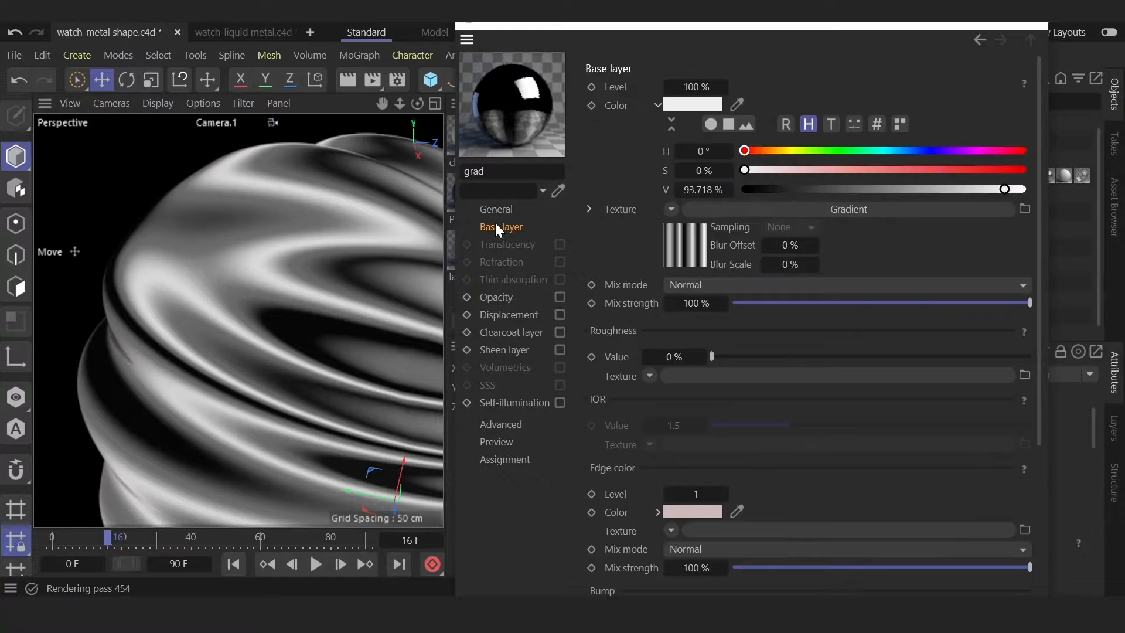
{"action": "left_click", "coordinate": [671, 209]}
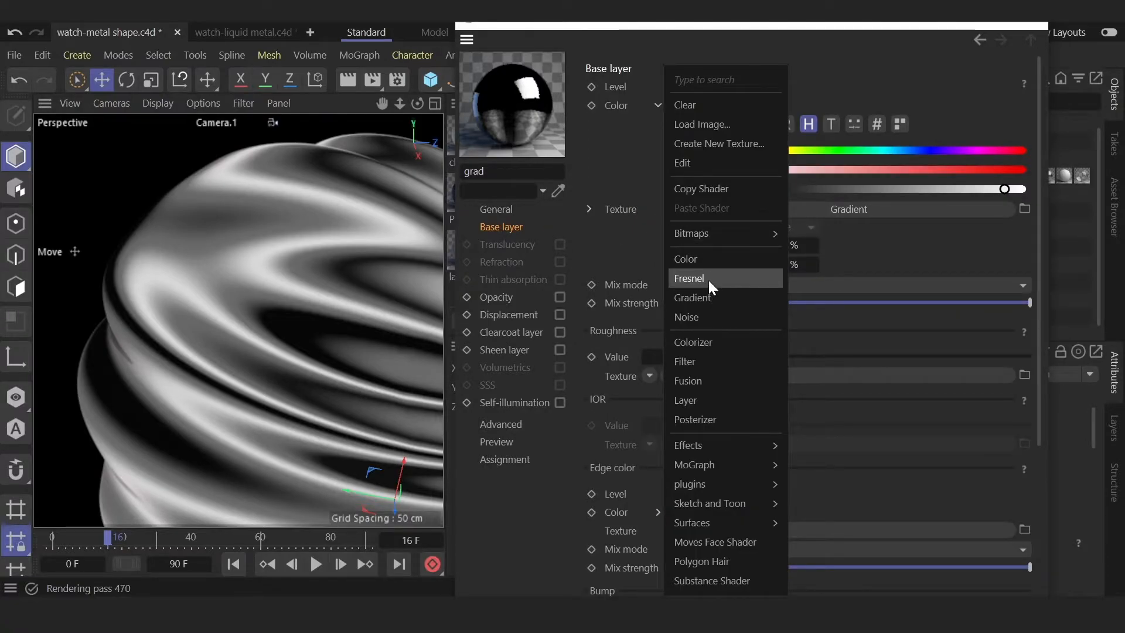
{"action": "left_click", "coordinate": [642, 252]}
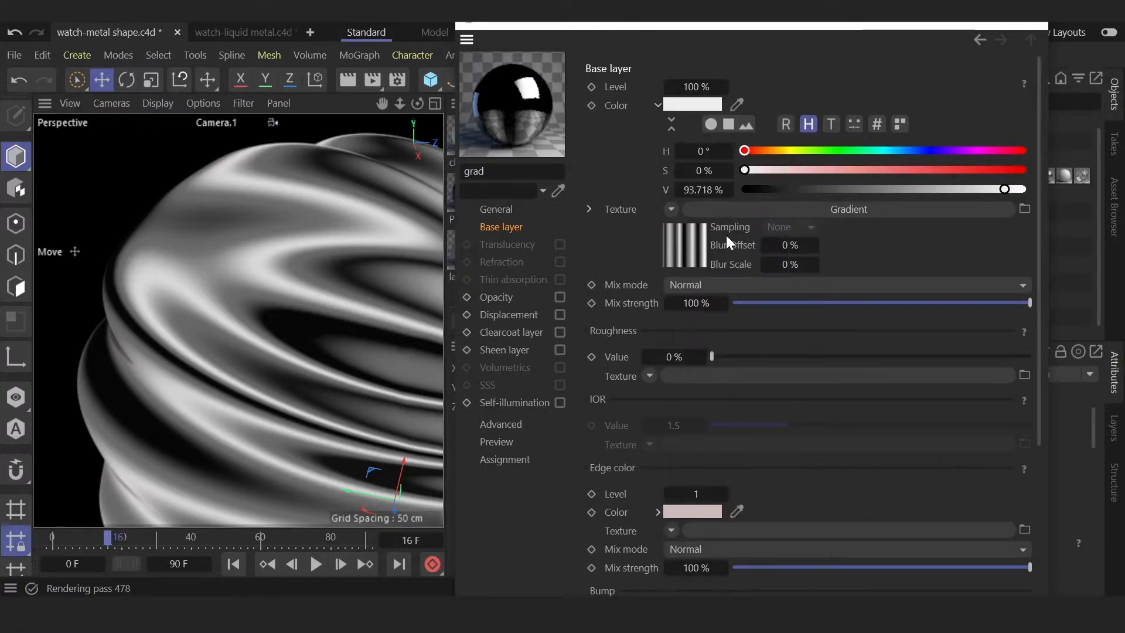
{"action": "left_click", "coordinate": [680, 235]}
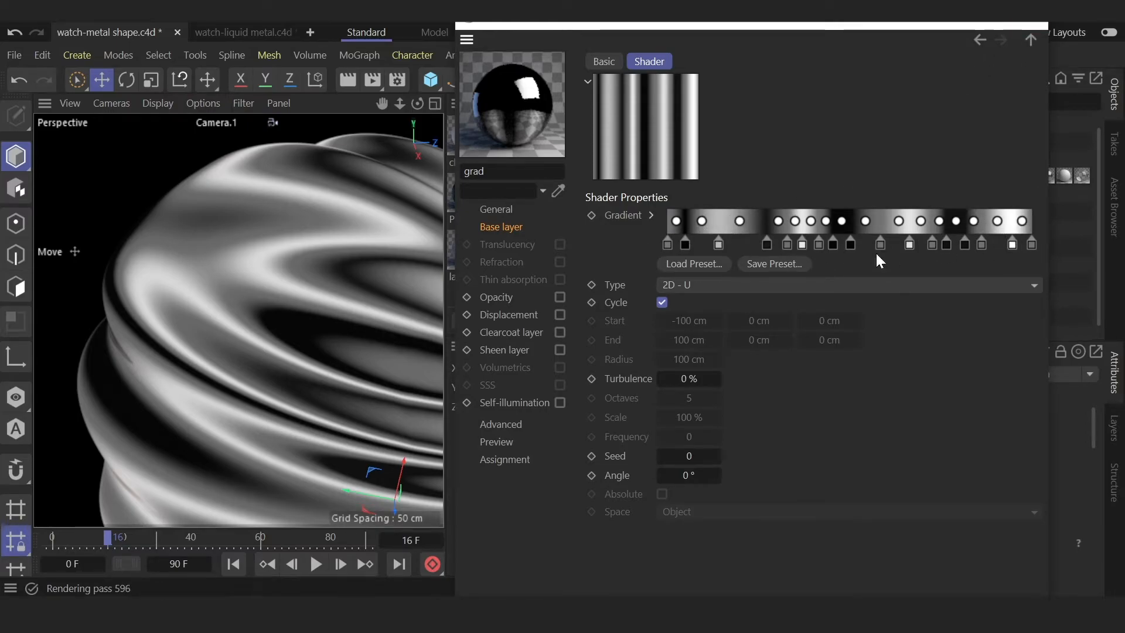
{"action": "left_click", "coordinate": [1032, 26]}
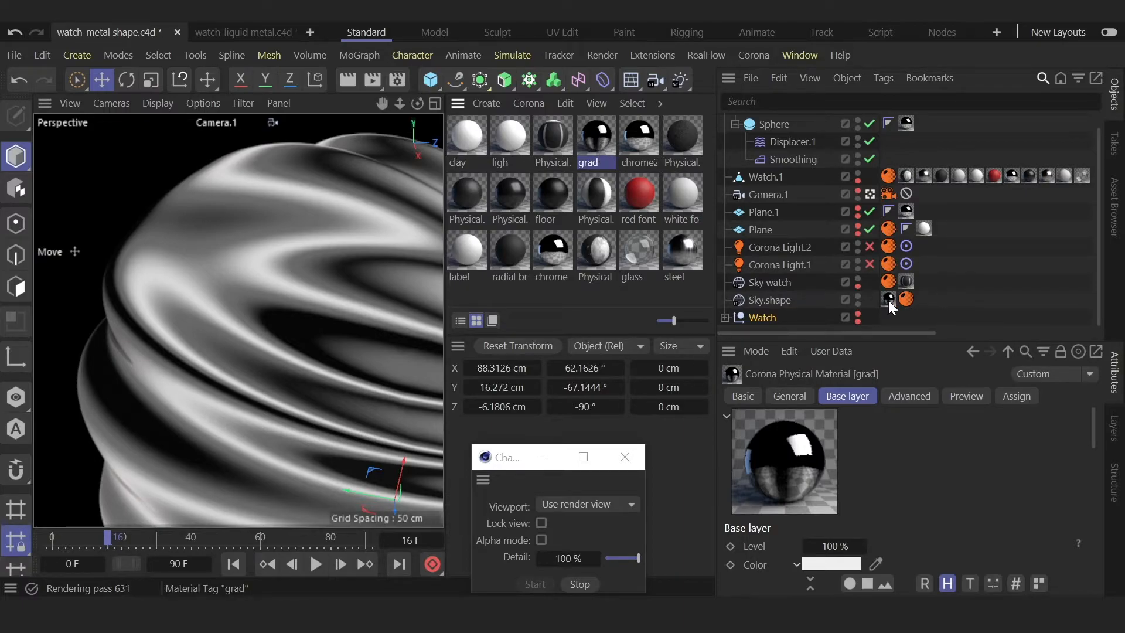
Try a heading of -18° and different pitch rotations on Sky.shape, undoing each change
{"action": "left_click", "coordinate": [761, 301]}
{"action": "left_click", "coordinate": [798, 396]}
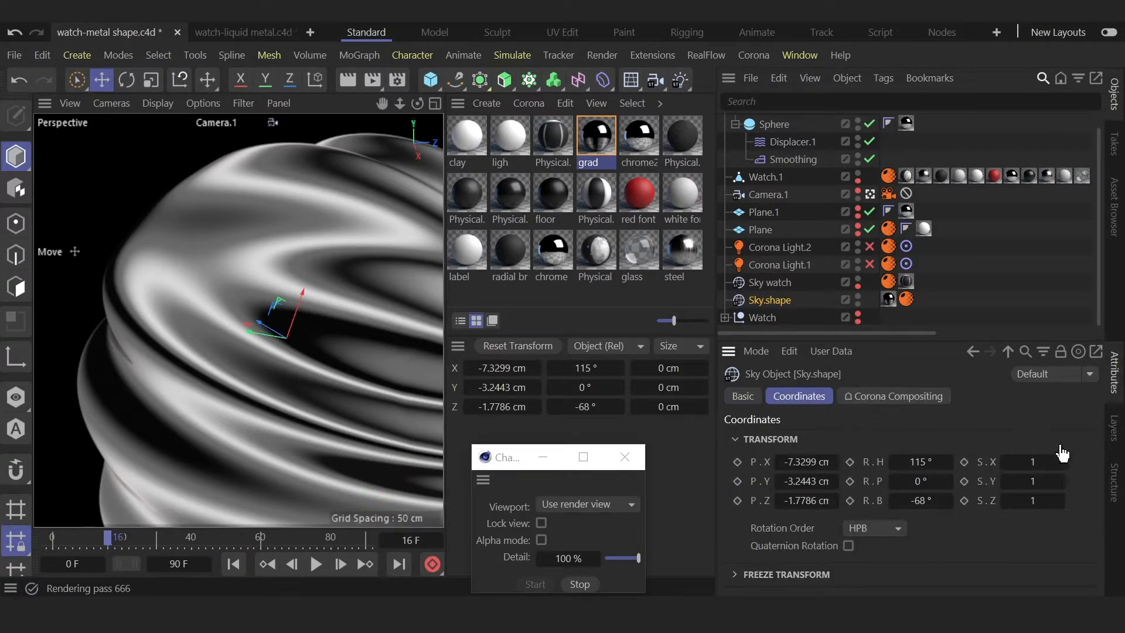
{"action": "left_click_drag", "start_coordinate": [924, 464], "coordinate": [844, 464]}
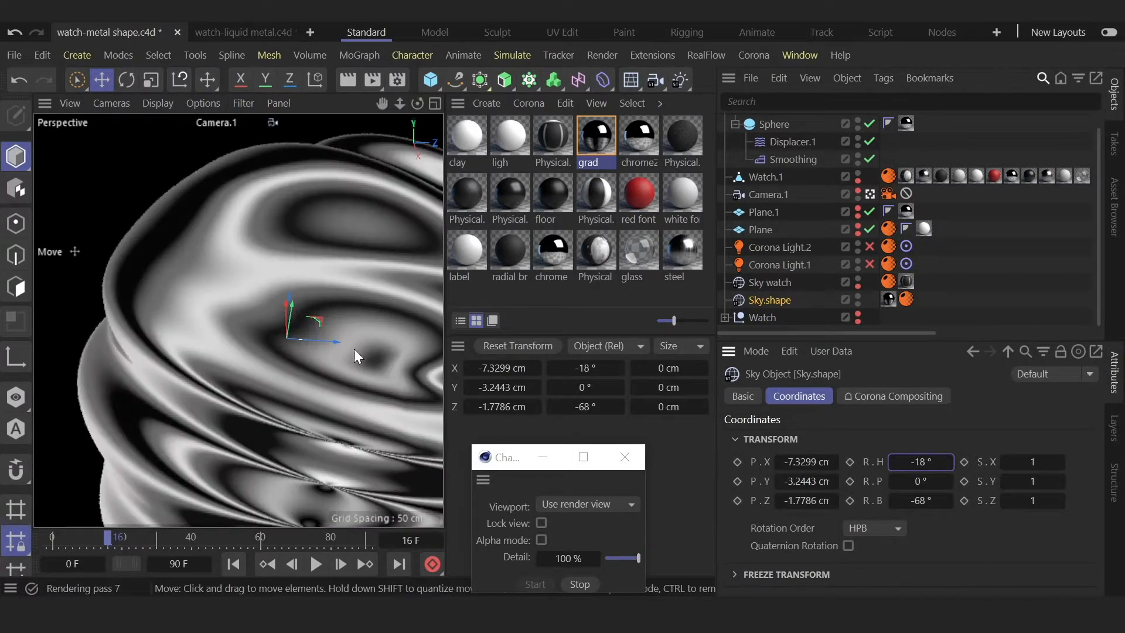
{"action": "key", "text": "ctrl+z"}
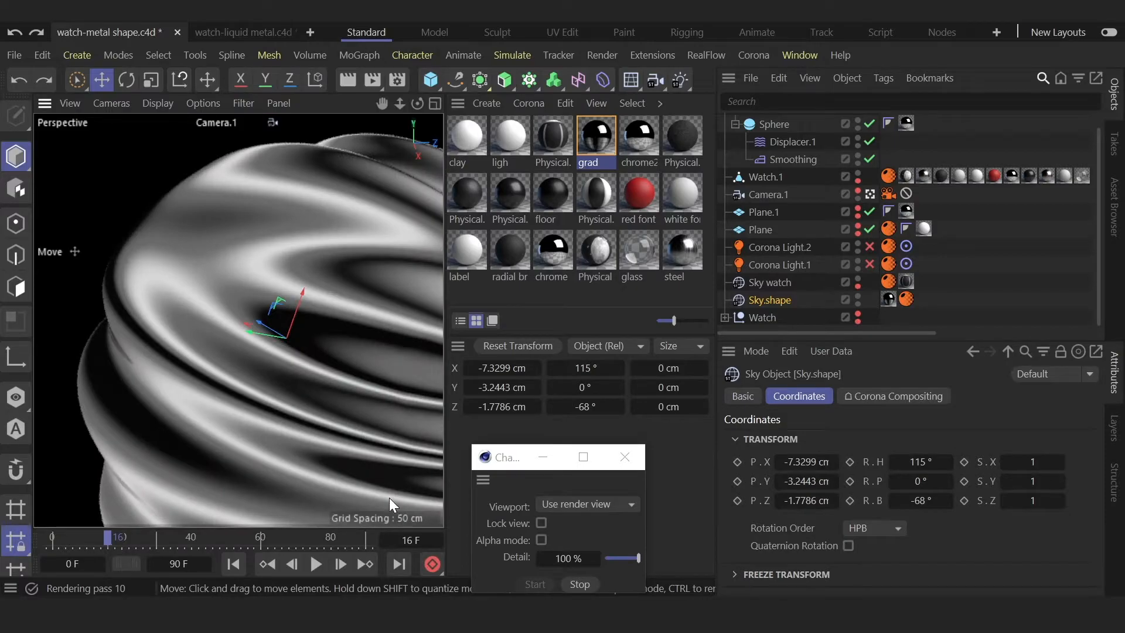
{"action": "left_click_drag", "start_coordinate": [930, 483], "coordinate": [975, 484]}
{"action": "key", "text": "ctrl+z"}
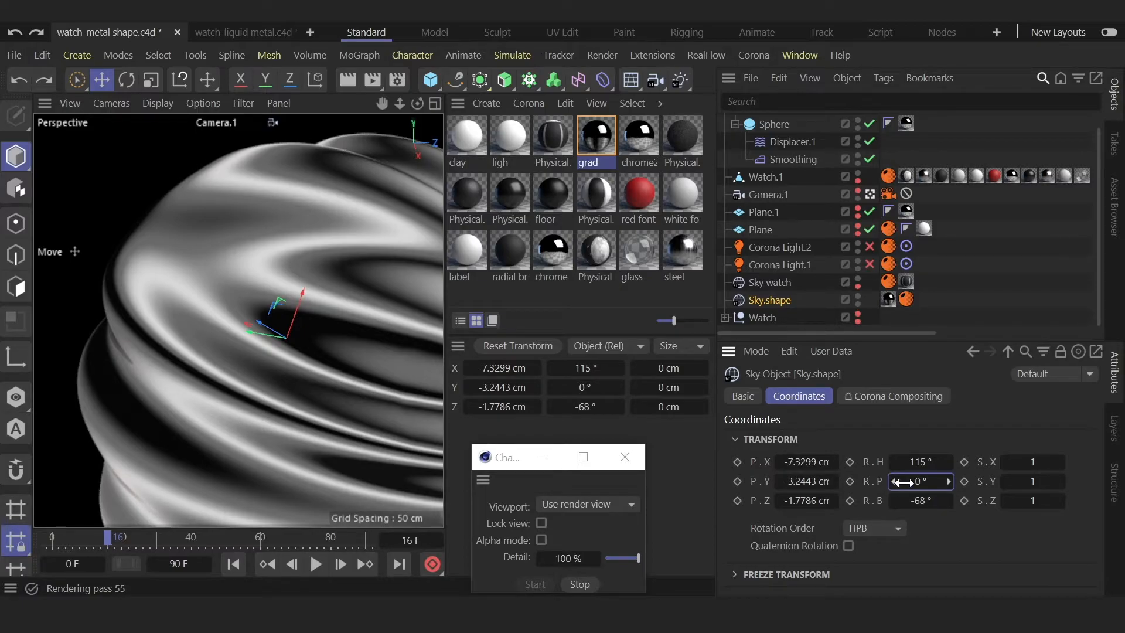
{"action": "left_click_drag", "start_coordinate": [919, 480], "coordinate": [917, 480]}
{"action": "key", "text": "ctrl+z"}
{"action": "left_click_drag", "start_coordinate": [525, 458], "coordinate": [633, 446]}
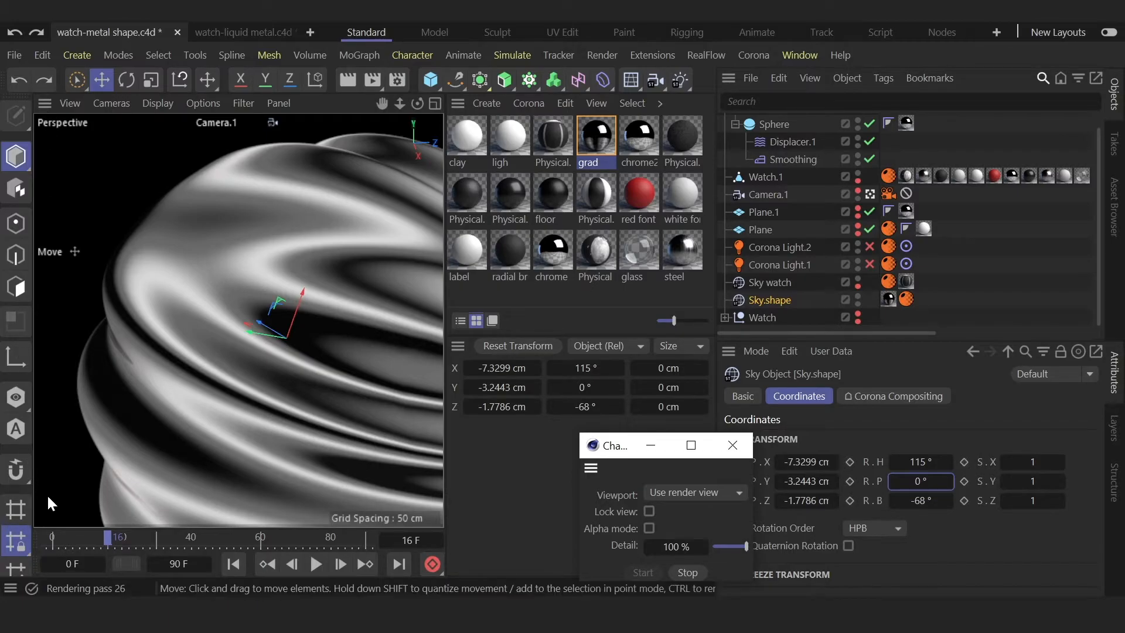
Make Watch.1 visible in the render, switch the active sky from Sky.shape to Sky watch, and select Sky watch
{"action": "left_click", "coordinate": [945, 142]}
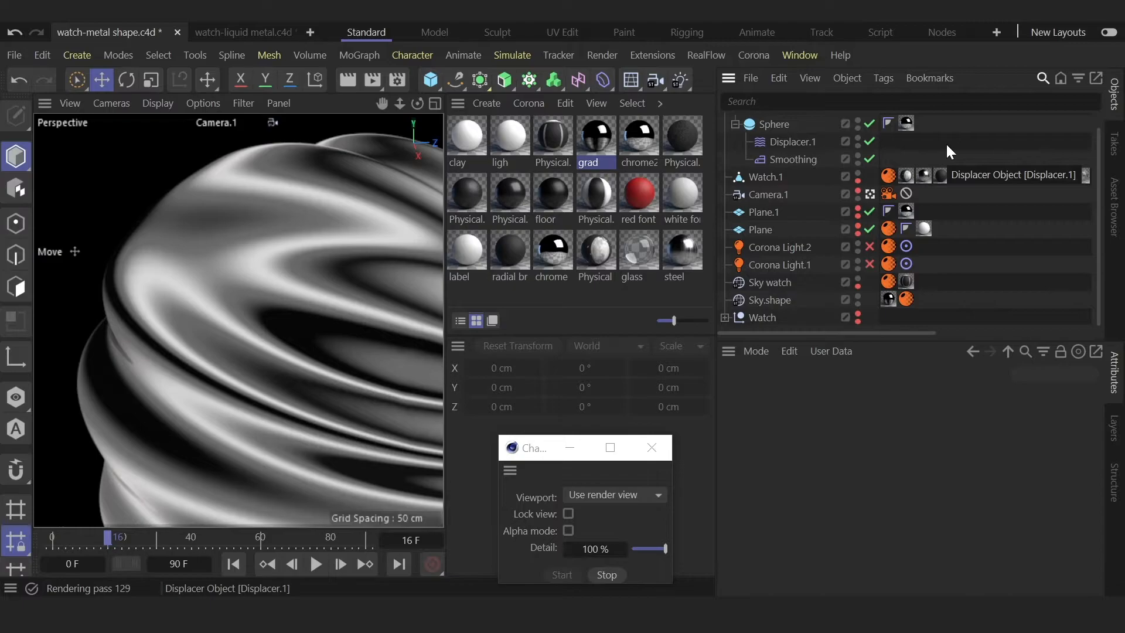
{"action": "scroll", "coordinate": [946, 144], "scroll_direction": "up", "scroll_amount": 1}
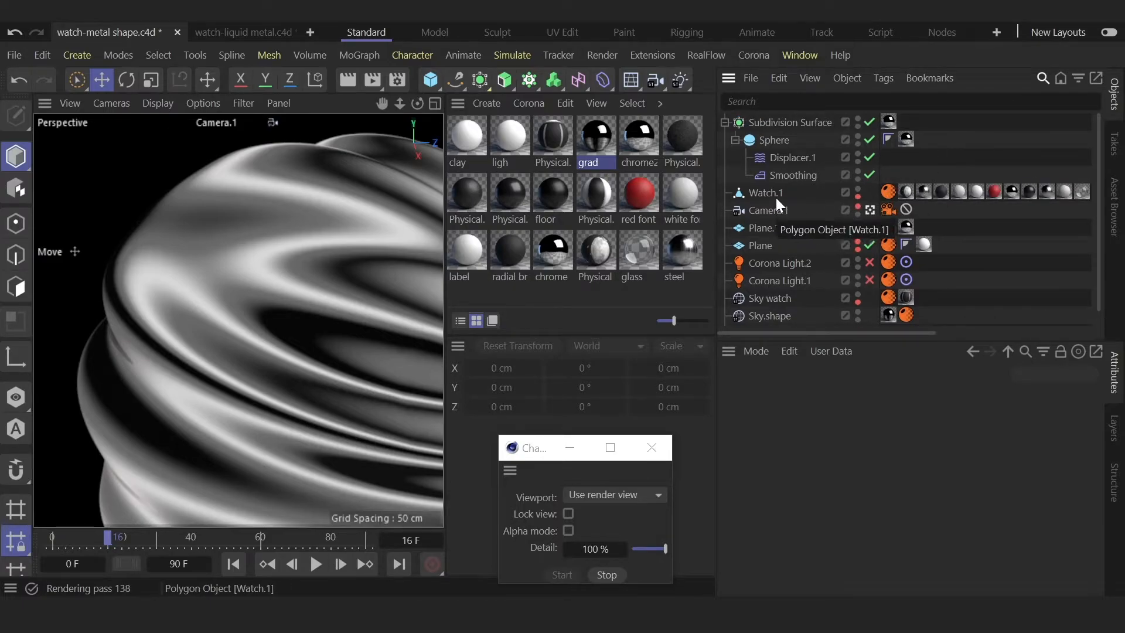
{"action": "left_click", "coordinate": [858, 197]}
{"action": "scroll", "coordinate": [799, 265], "scroll_direction": "down", "scroll_amount": 1}
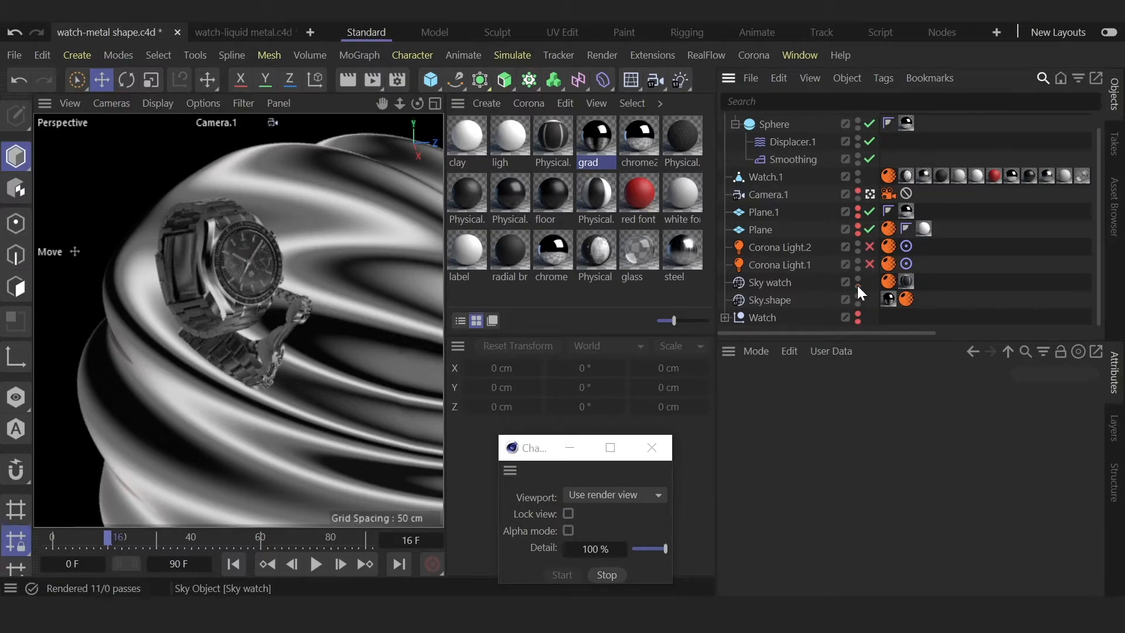
{"action": "left_click", "coordinate": [860, 305]}
{"action": "left_click", "coordinate": [779, 280]}
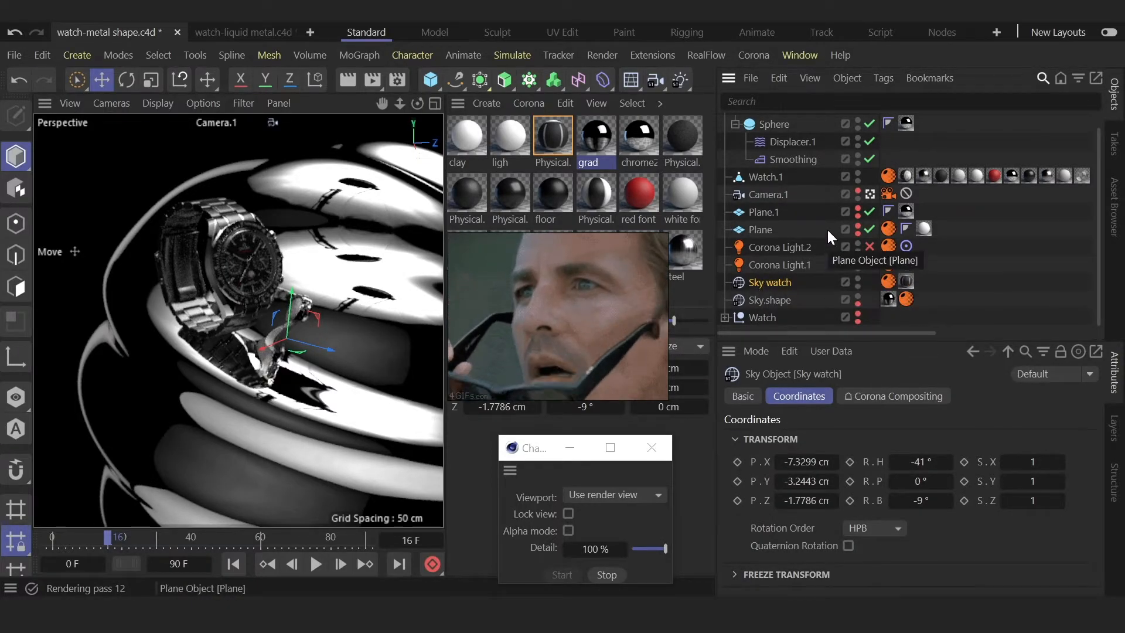
Hide the Subdivision Surface from the render and check where Corona Light.1 sits in the scene using the multi-view layout
{"action": "scroll", "coordinate": [828, 227], "scroll_direction": "up", "scroll_amount": 1}
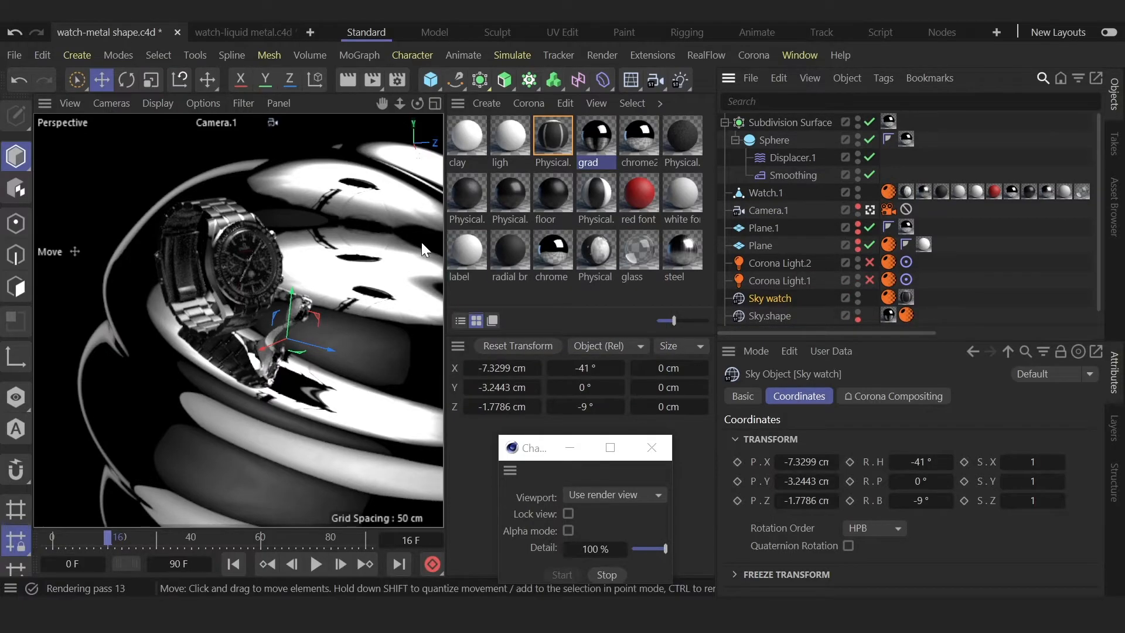
{"action": "left_click", "coordinate": [858, 120]}
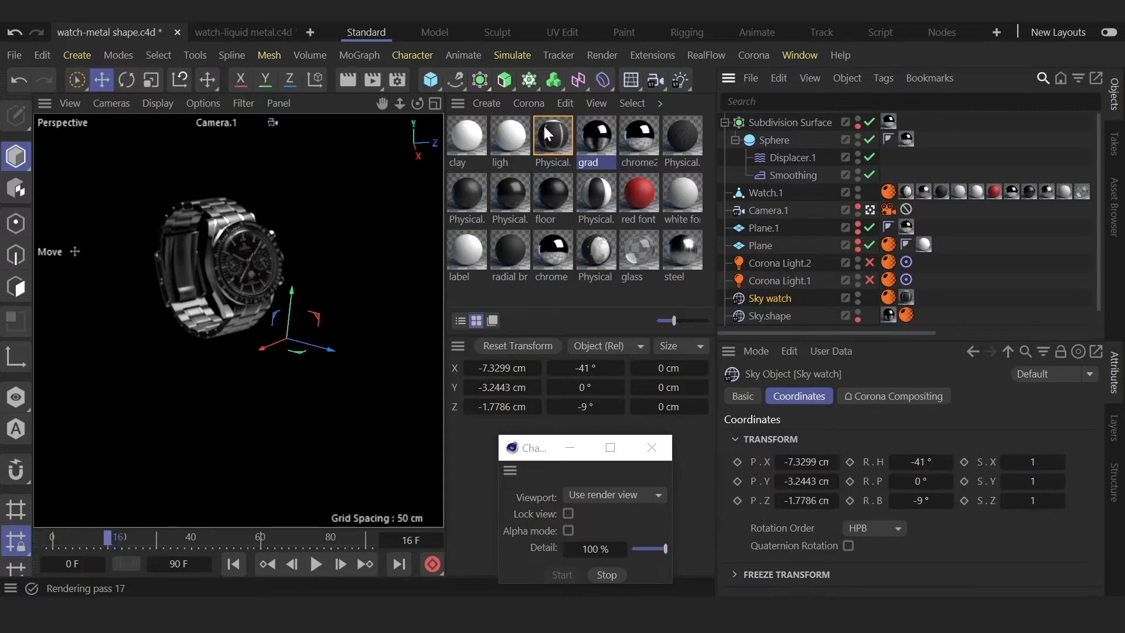
{"action": "left_click", "coordinate": [805, 280]}
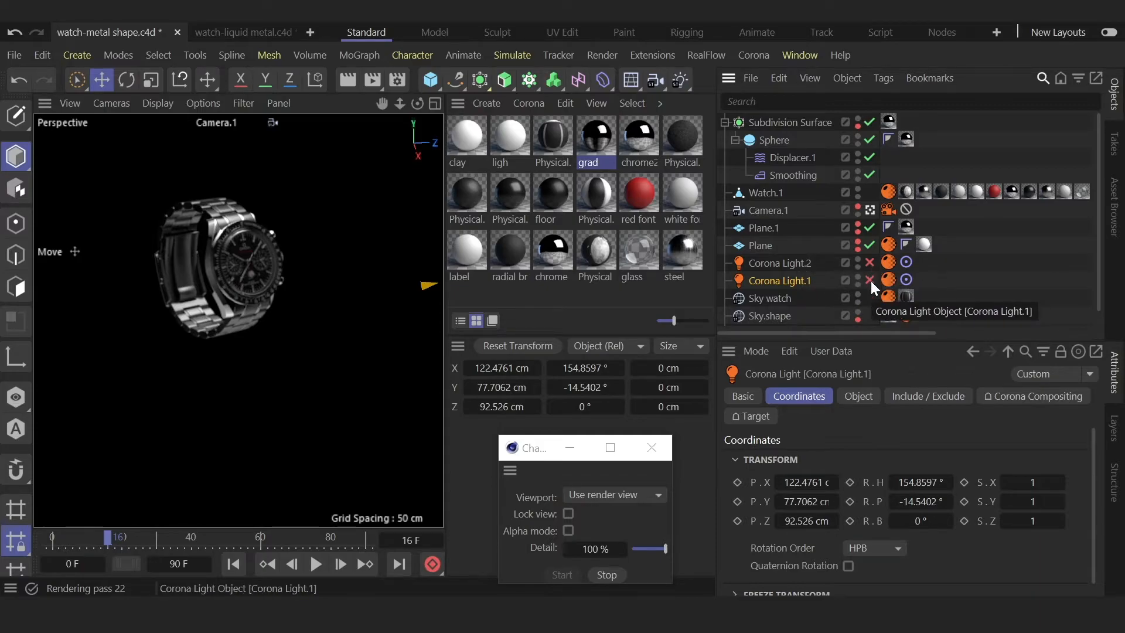
{"action": "middle_click", "coordinate": [423, 119]}
{"action": "left_click_drag", "start_coordinate": [422, 104], "coordinate": [357, 122]}
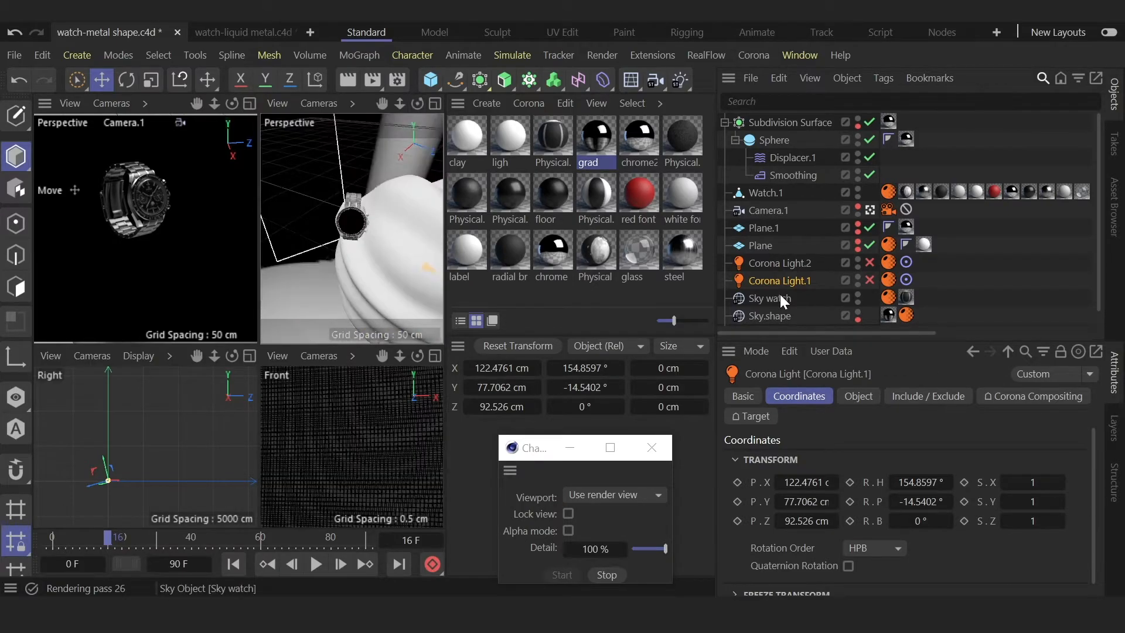
{"action": "middle_click", "coordinate": [136, 237]}
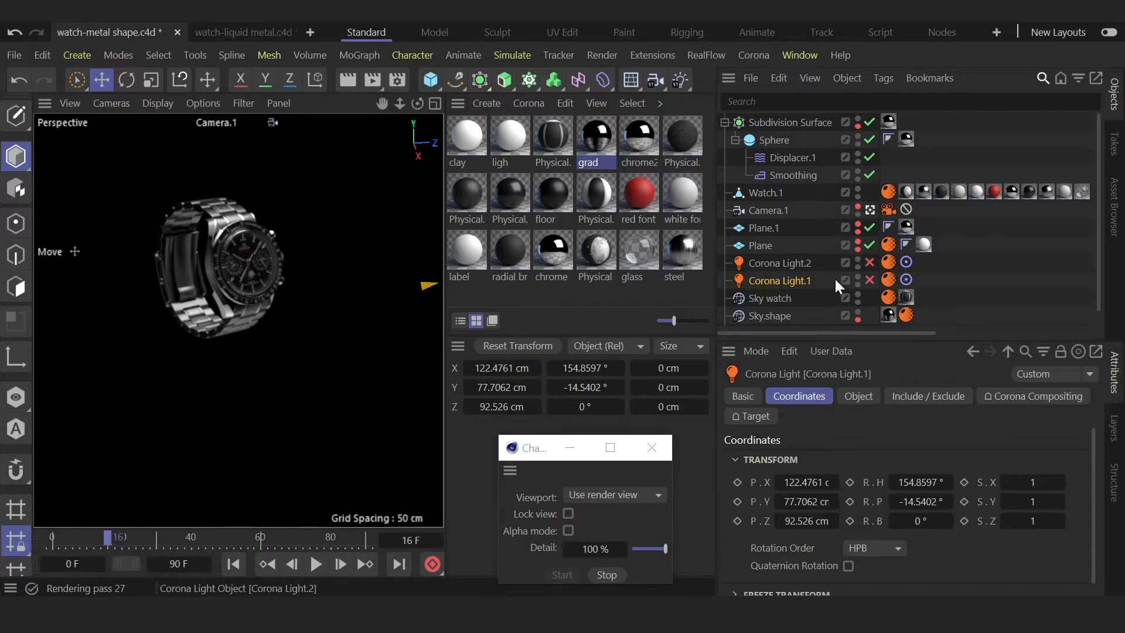
Turn off Sky watch in the render, enable Corona Light.2 and Corona Light.1 instead, and inspect Corona Light.2's Corona Compositing tag
{"action": "left_click", "coordinate": [858, 302]}
{"action": "left_click", "coordinate": [870, 262]}
{"action": "left_click", "coordinate": [869, 279]}
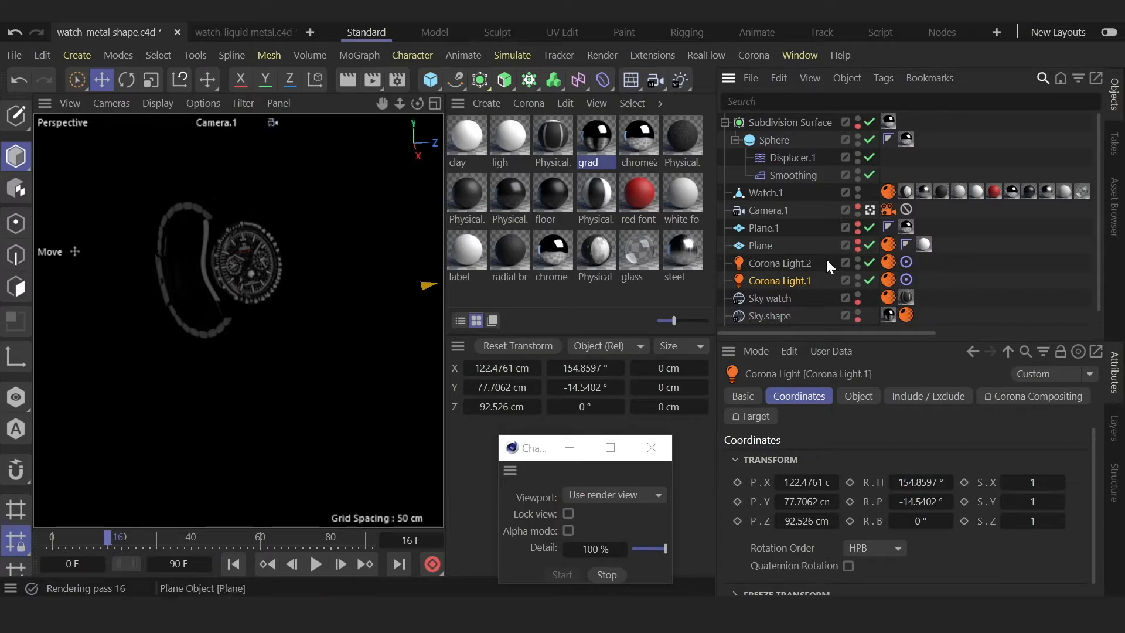
{"action": "left_click", "coordinate": [904, 258]}
{"action": "left_click", "coordinate": [890, 261]}
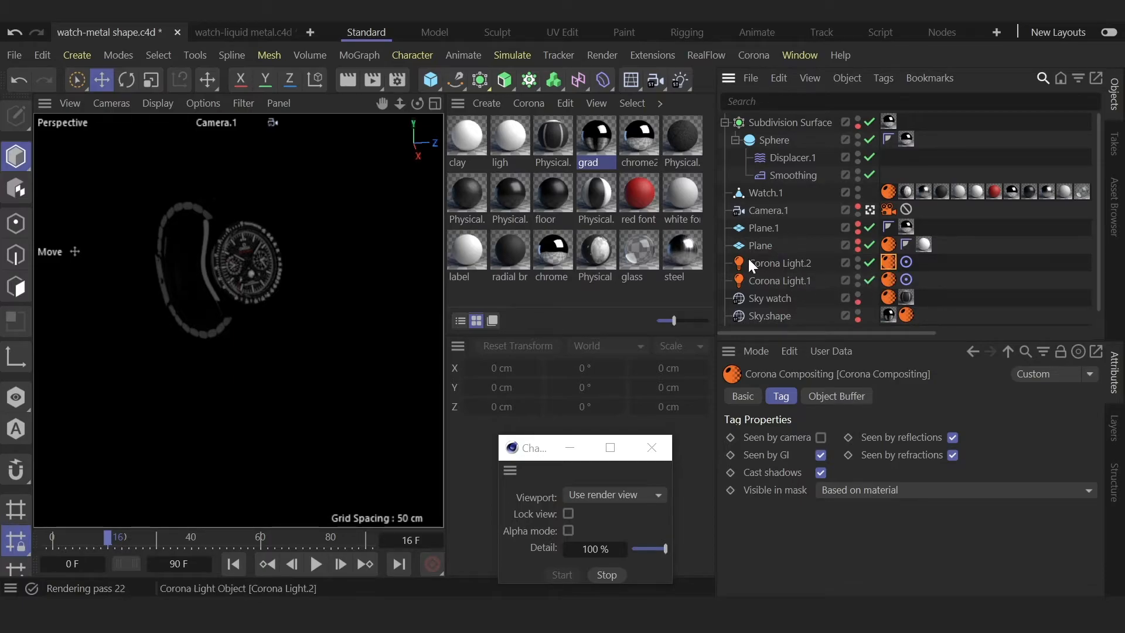
Disable Seen by camera in Watch.1's Corona Compositing tag and turn Sky watch back on in the render
{"action": "left_click", "coordinate": [772, 193]}
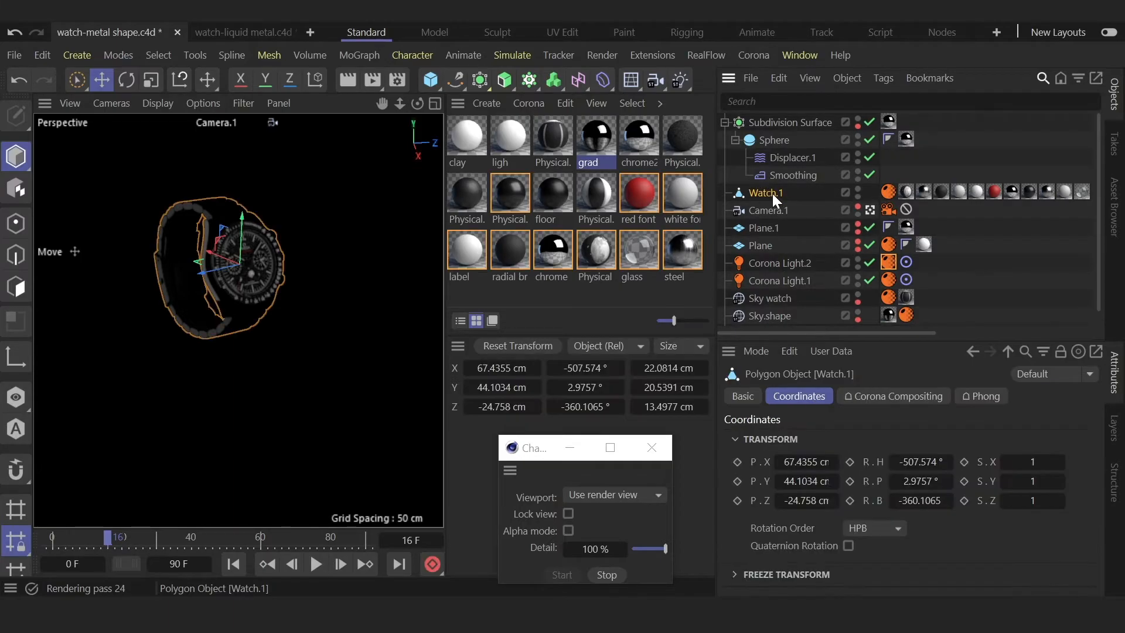
{"action": "left_click", "coordinate": [890, 191]}
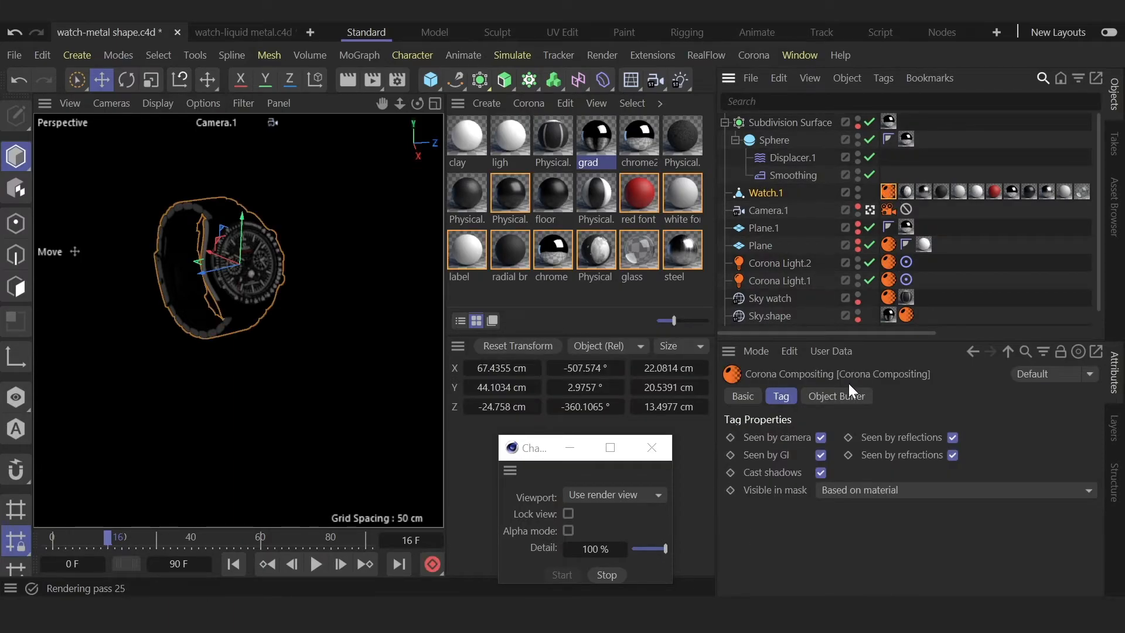
{"action": "left_click", "coordinate": [821, 437]}
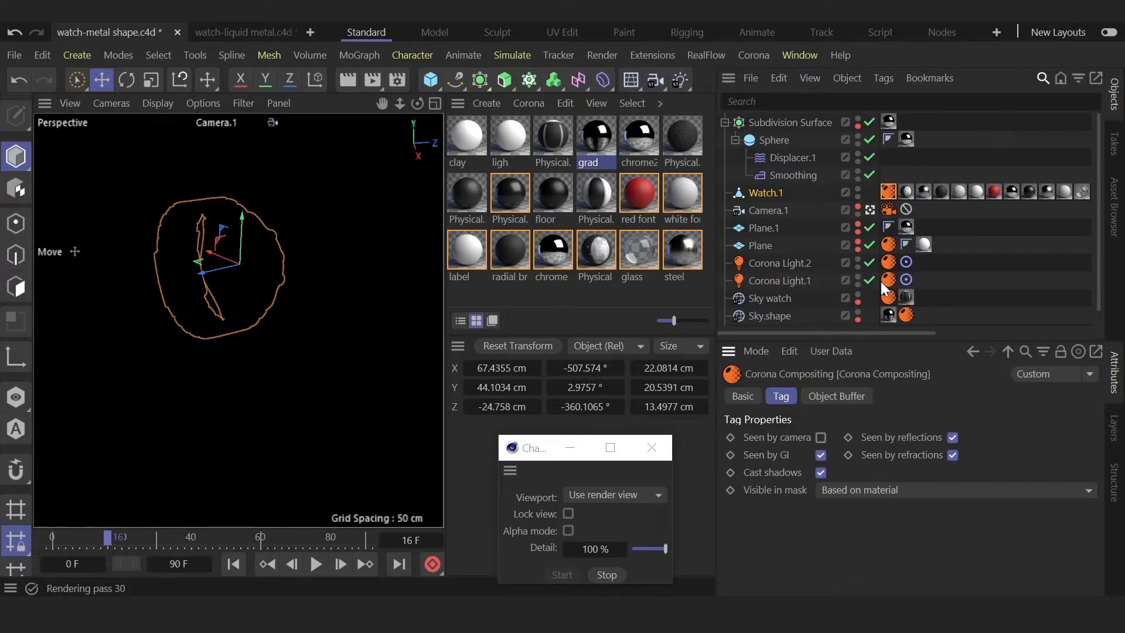
{"action": "left_click", "coordinate": [858, 302]}
{"action": "left_click", "coordinate": [970, 157]}
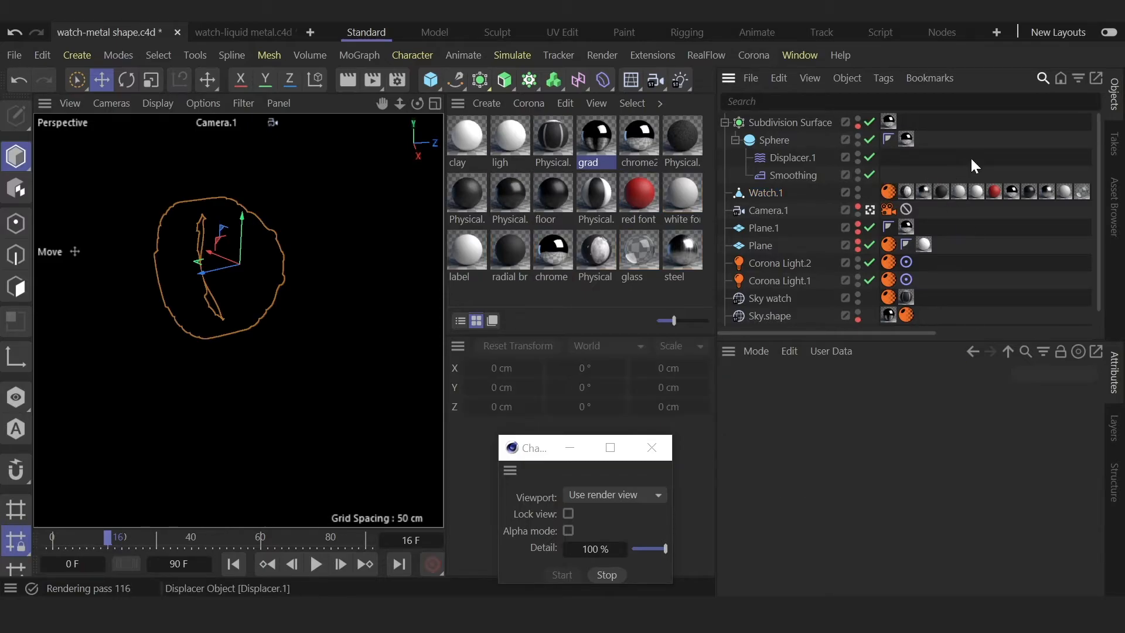
Preview the watch reflection on the Subdivision Surface, then replace that surface with Plane.1 in the render
{"action": "left_click", "coordinate": [857, 125]}
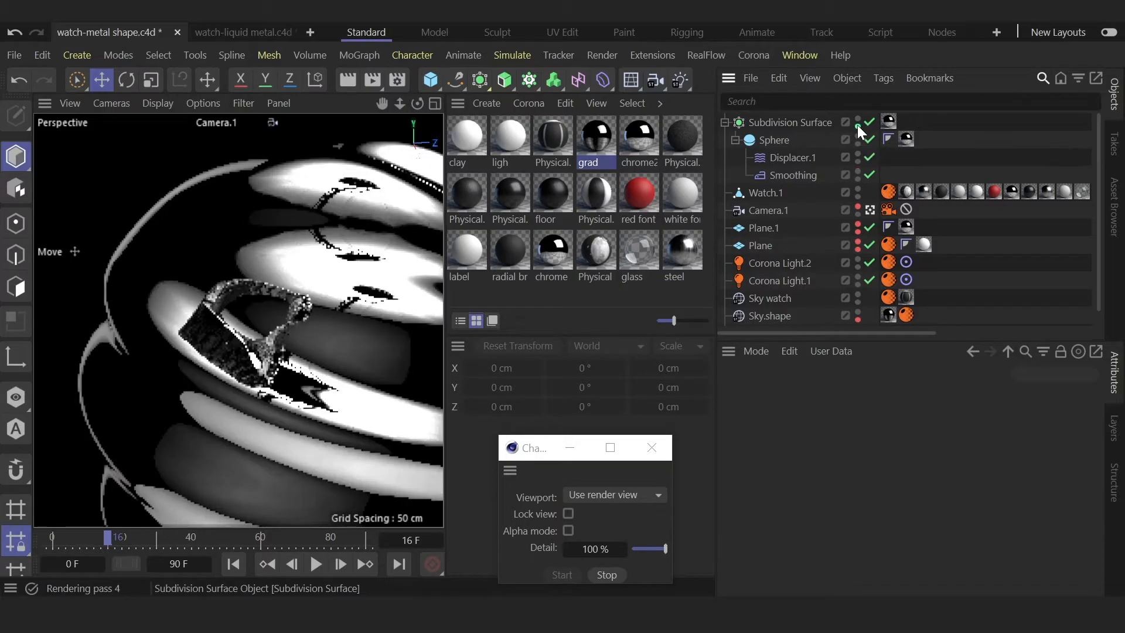
{"action": "left_click", "coordinate": [857, 126]}
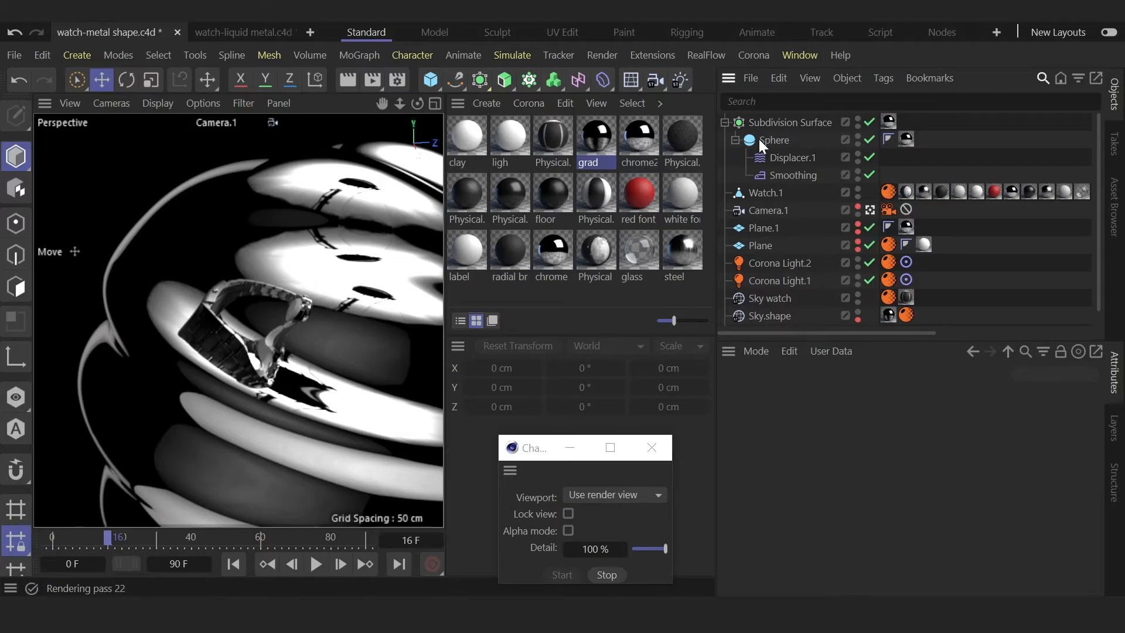
{"action": "left_click", "coordinate": [858, 125]}
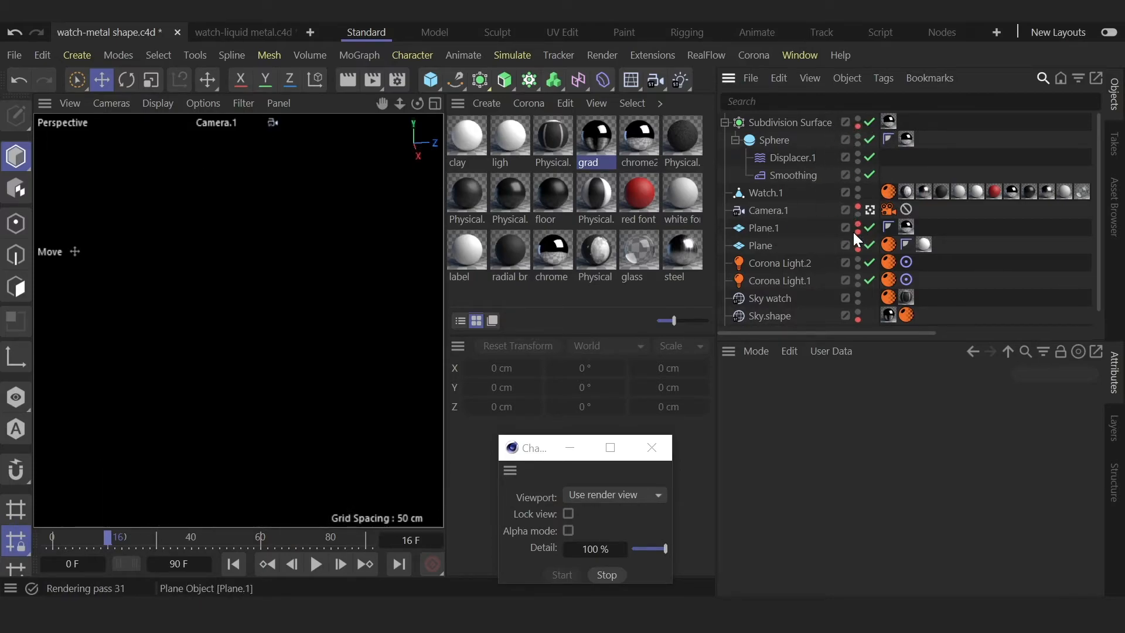
{"action": "left_click", "coordinate": [857, 232]}
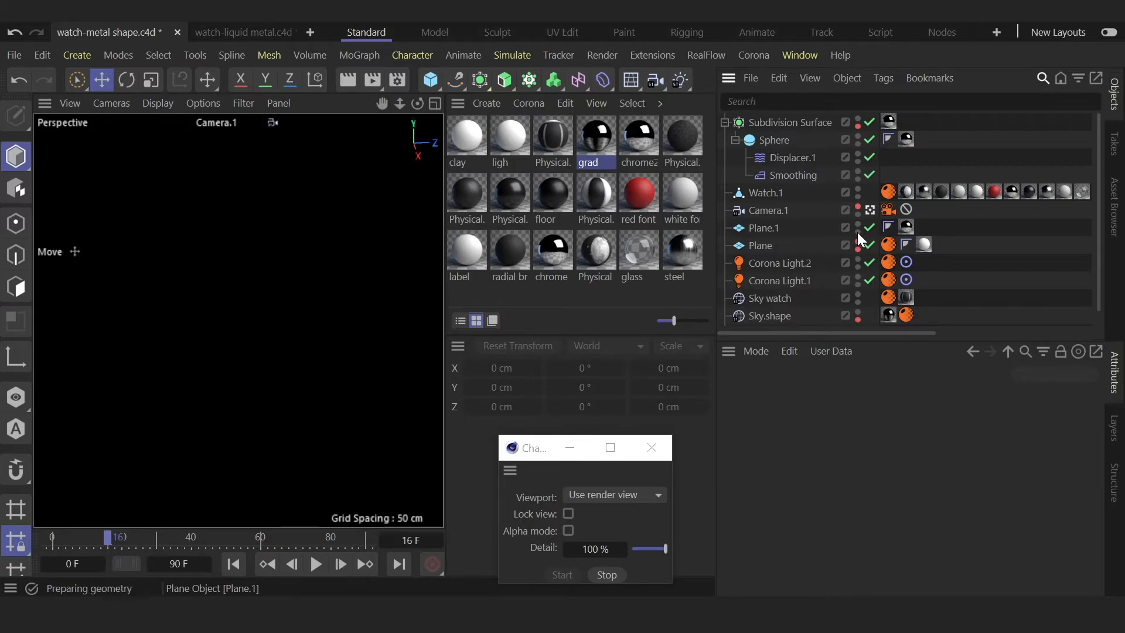
{"action": "left_click", "coordinate": [763, 227]}
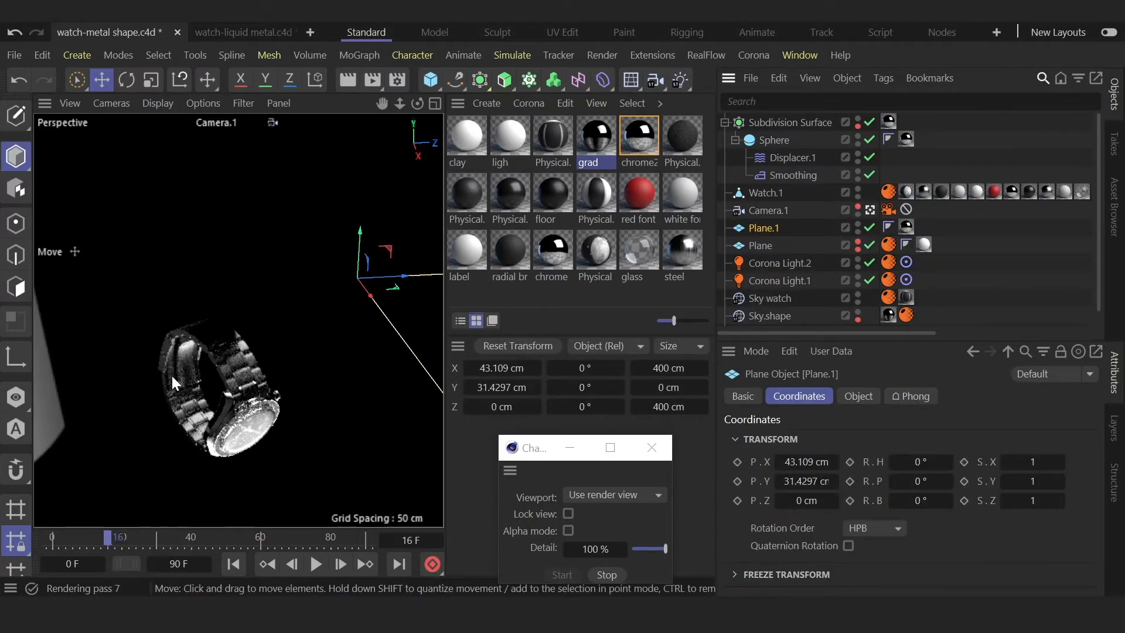
Toggle Seen by camera on and off for Watch.1 to compare it with its reflection, and view Plane.1 in the multi-view layout
{"action": "left_click", "coordinate": [889, 192]}
{"action": "left_click", "coordinate": [821, 439]}
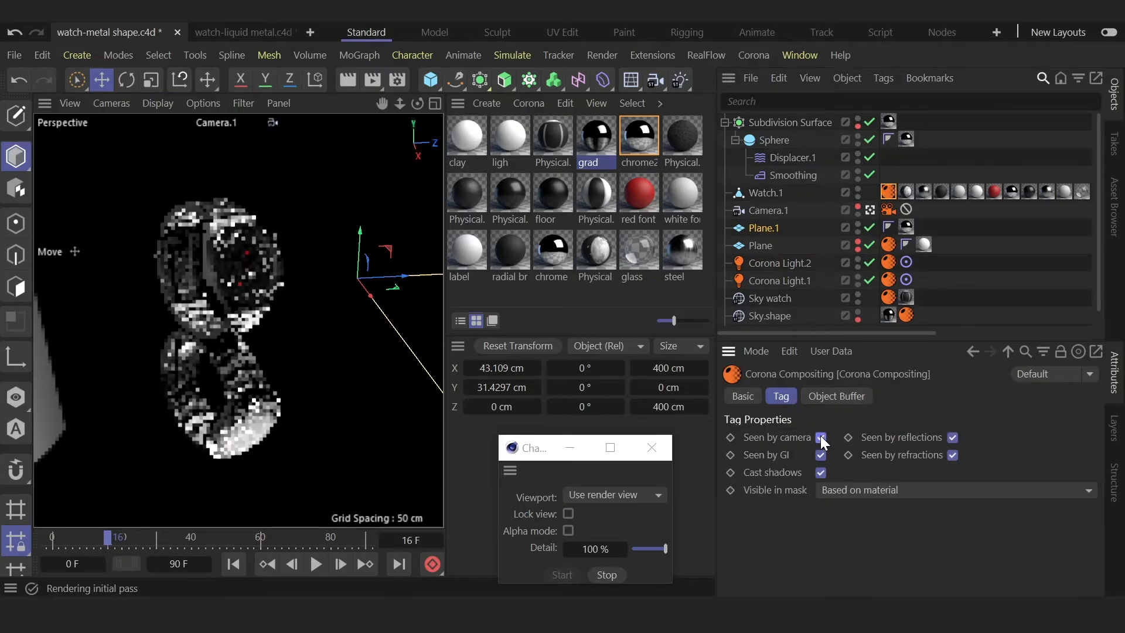
{"action": "left_click", "coordinate": [821, 437]}
{"action": "middle_click", "coordinate": [220, 326]}
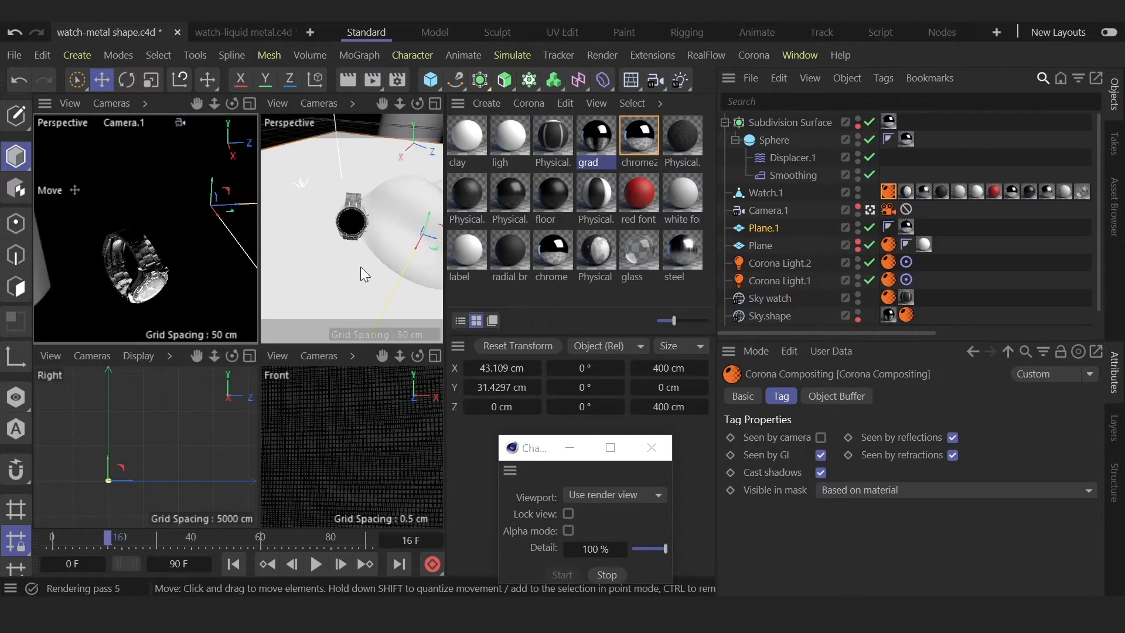
{"action": "mouse_move", "coordinate": [424, 98]}
{"action": "left_mouse_down"}
{"action": "mouse_move", "coordinate": [410, 105]}
{"action": "mouse_move", "coordinate": [421, 100]}
{"action": "left_mouse_up"}
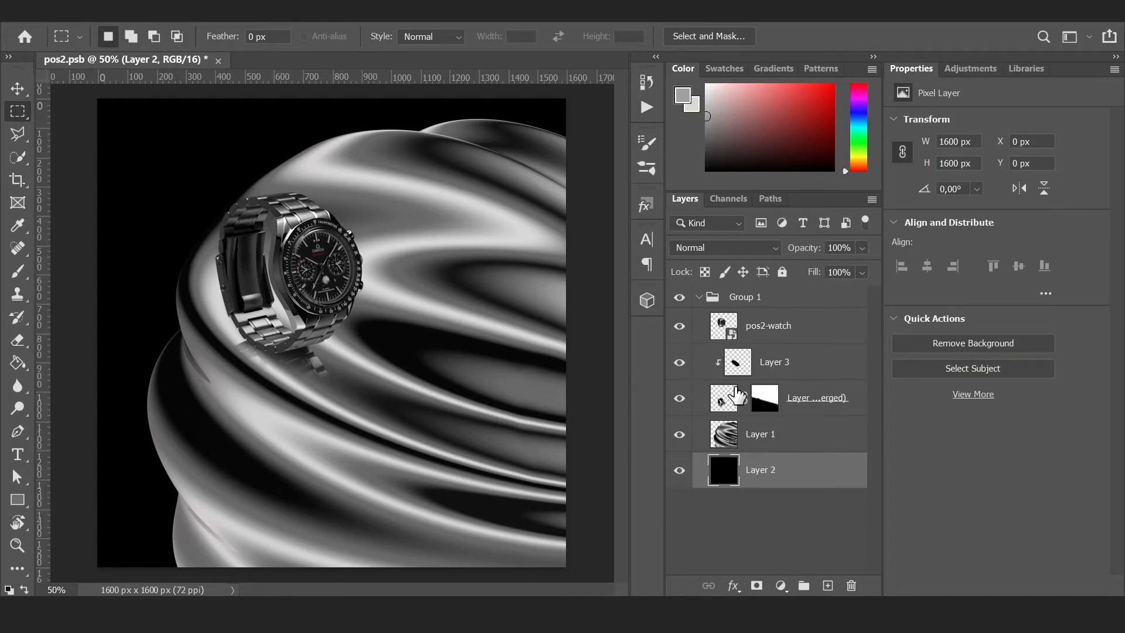
Switch to pos2.psb in Photoshop, hide the watch and reflection layers, and toggle Layer 1 and Layer 2 to examine each one
{"action": "left_click", "coordinate": [705, 431]}
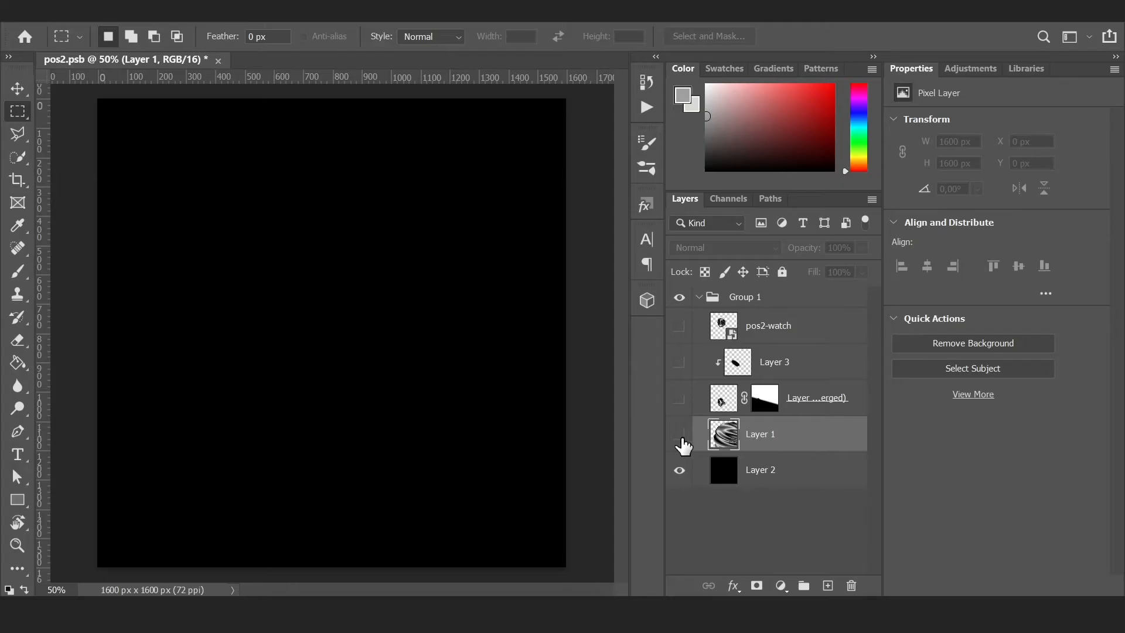
{"action": "left_click", "coordinate": [680, 435]}
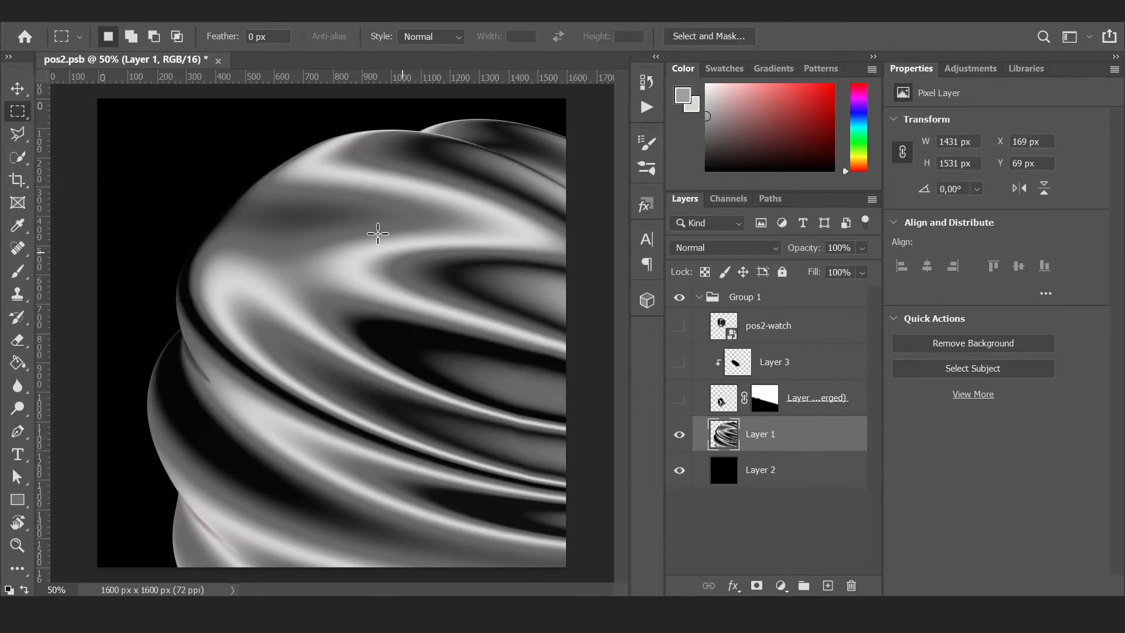
{"action": "left_click", "coordinate": [679, 470]}
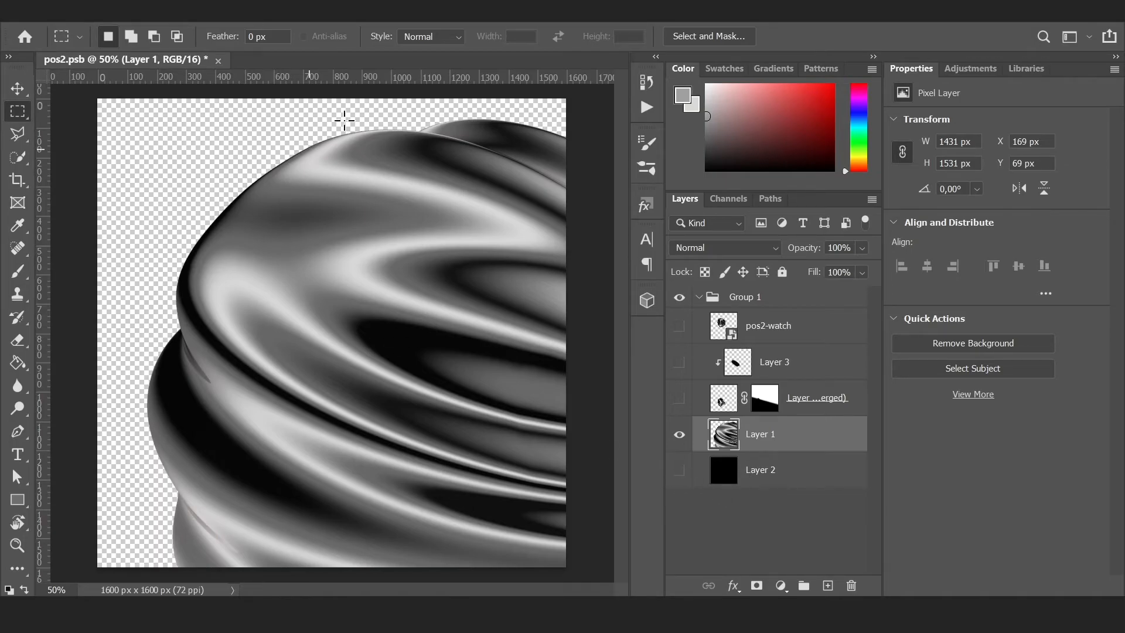
{"action": "left_click", "coordinate": [680, 471]}
{"action": "left_click", "coordinate": [679, 434]}
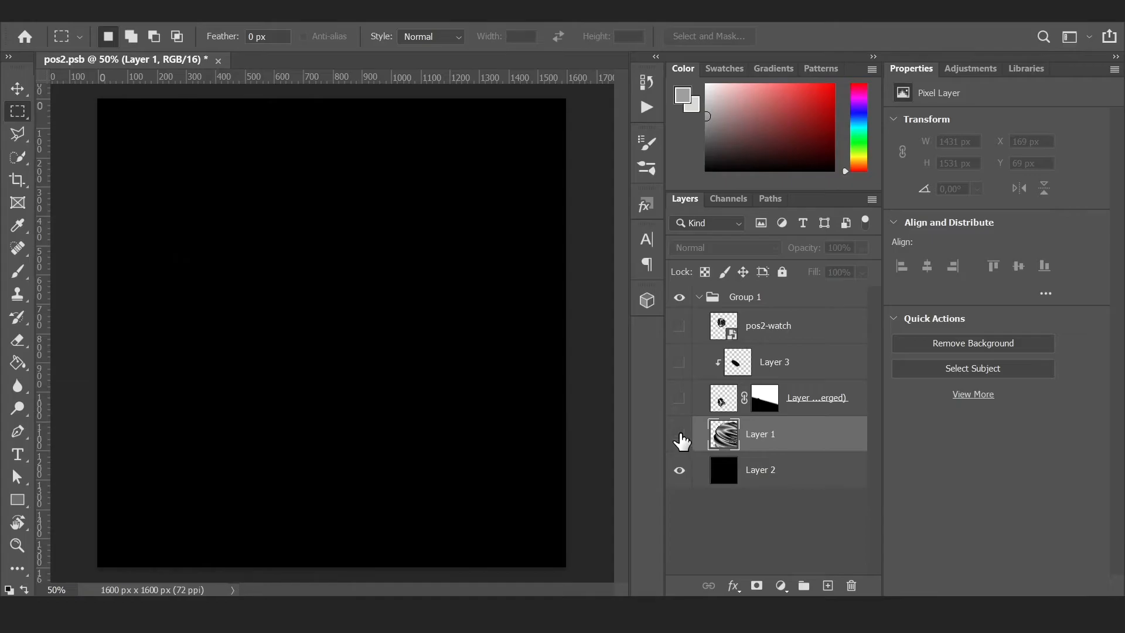
Show Layer 1, pos2-watch and Layer 3 (merged) again, and select the merged reflection layer
{"action": "left_click", "coordinate": [679, 434]}
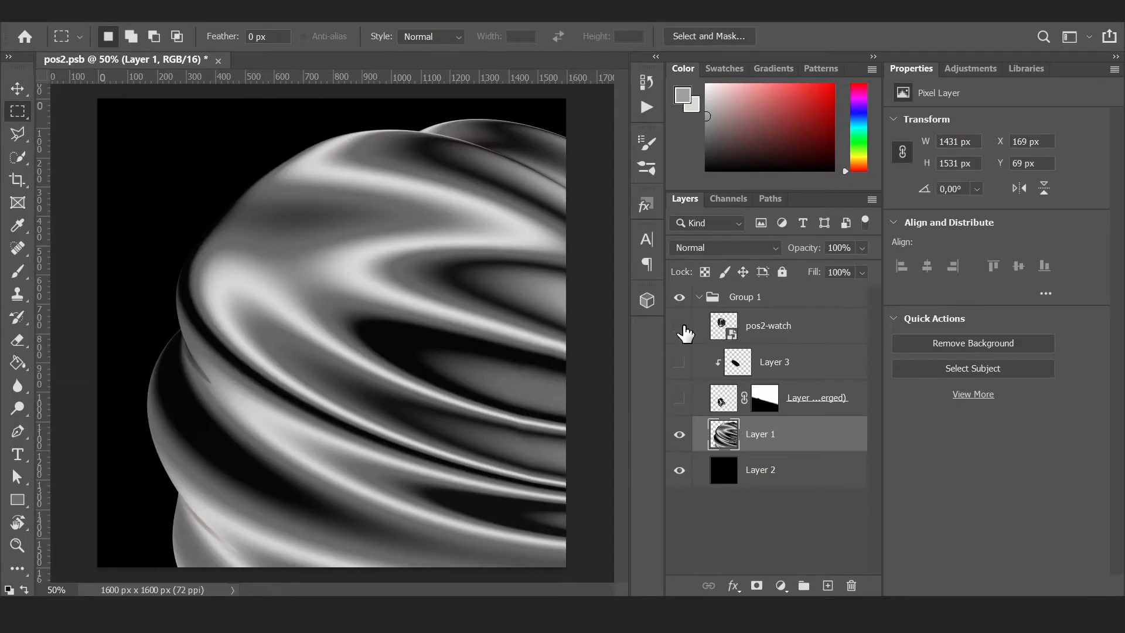
{"action": "left_click", "coordinate": [679, 326]}
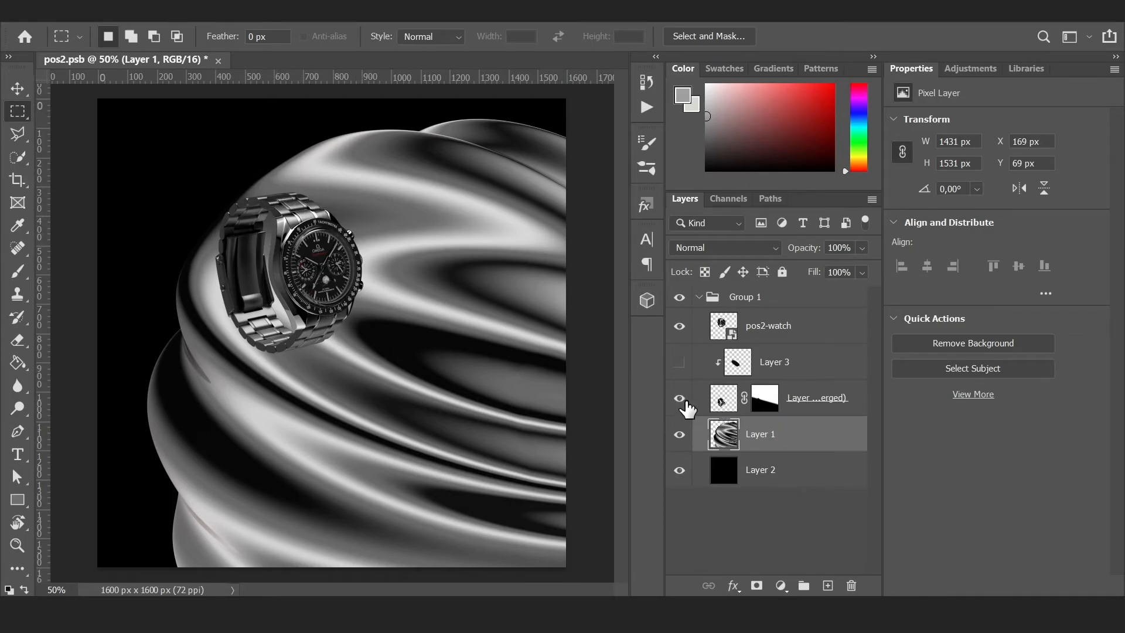
{"action": "left_click", "coordinate": [729, 403]}
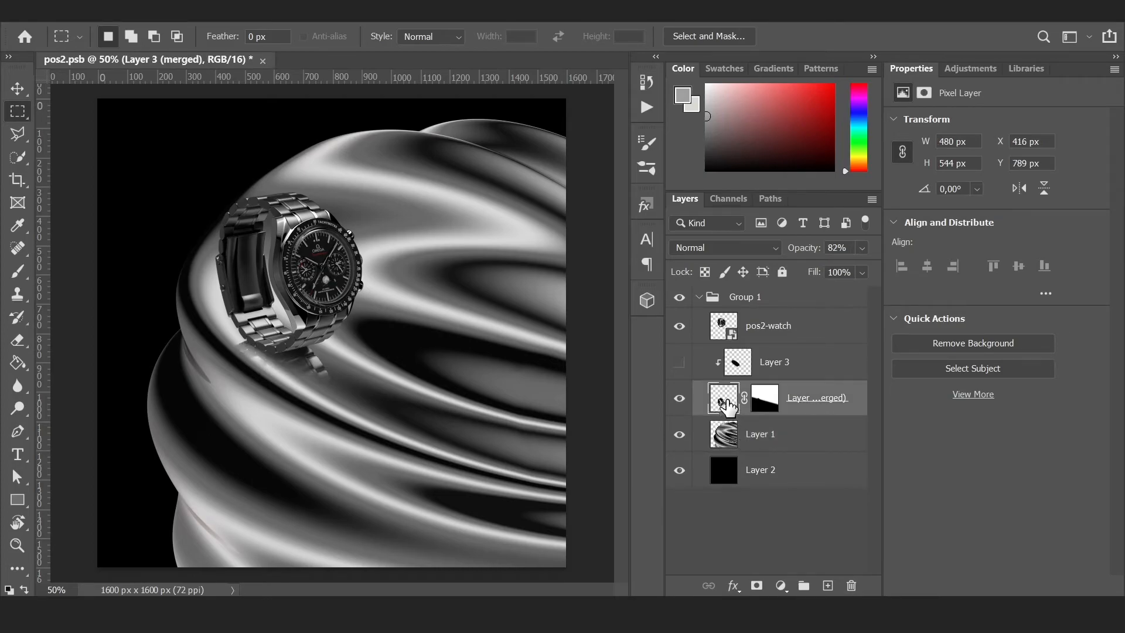
Try removing the mask from Layer 3 (merged) to reveal the full watch reflection, and undo the removal
{"action": "left_click", "coordinate": [679, 362]}
{"action": "key", "text": "g"}
{"action": "left_click", "coordinate": [765, 398]}
{"action": "key", "text": "Delete"}
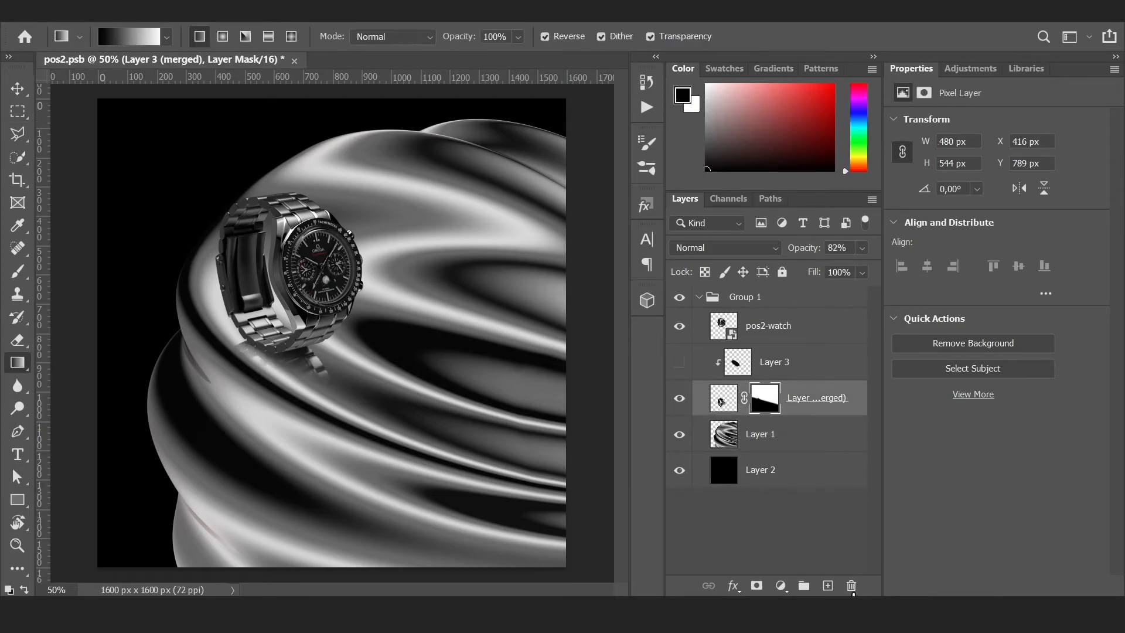
{"action": "left_click", "coordinate": [687, 255]}
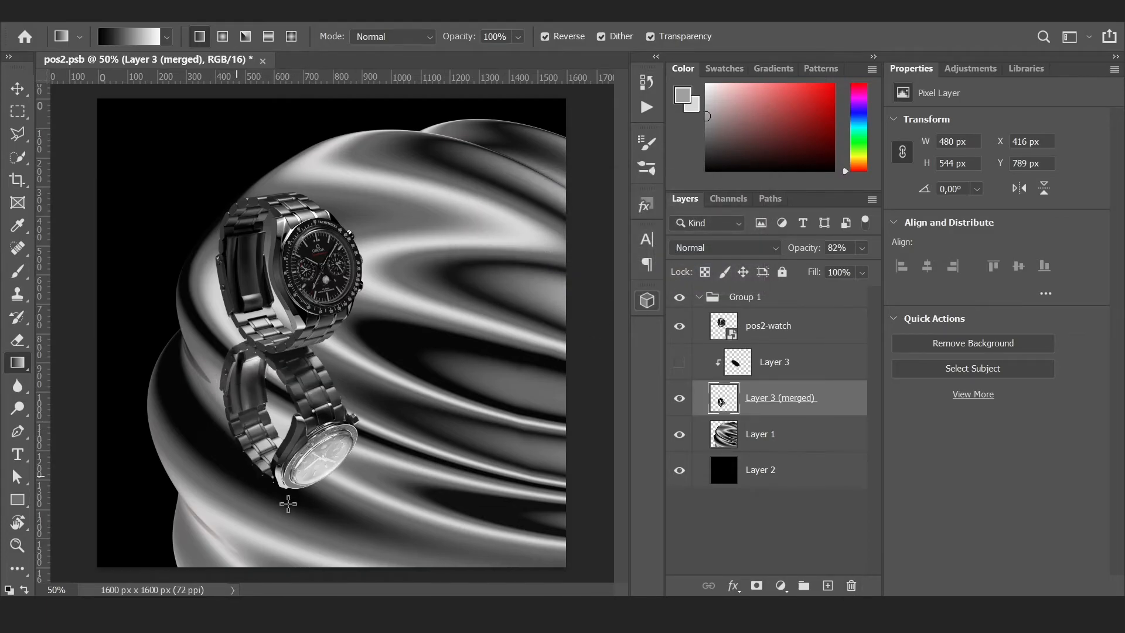
{"action": "key", "text": "ctrl+z"}
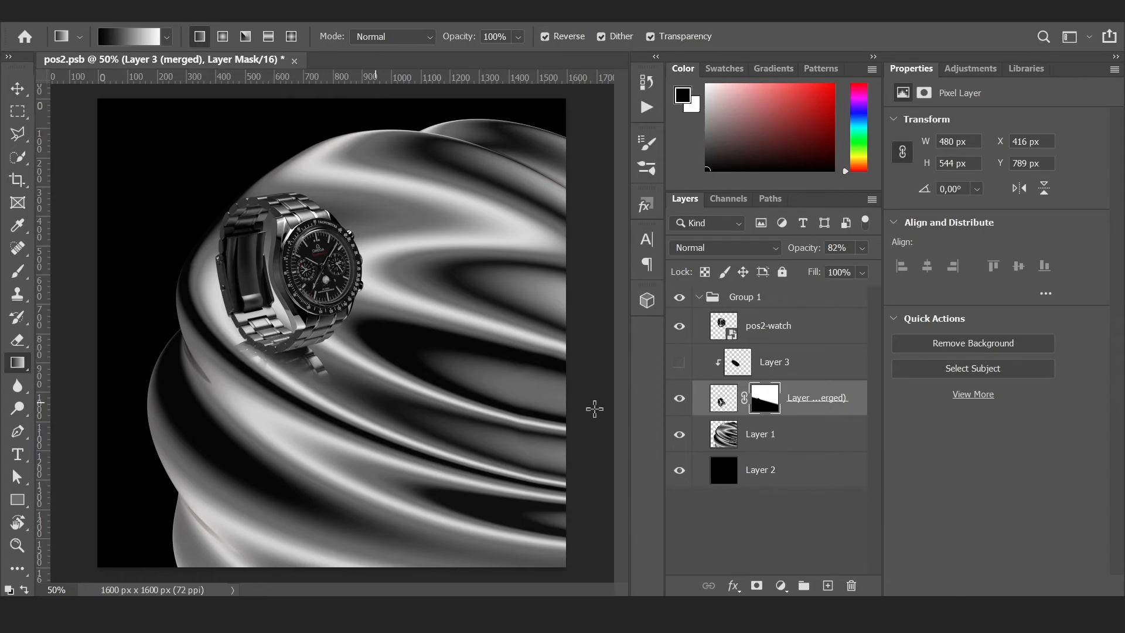
Select Layer 3, clipped to the masked reflection layer, and make it visible
{"action": "left_click_drag", "start_coordinate": [289, 404], "coordinate": [297, 274]}
{"action": "left_click_drag", "start_coordinate": [316, 336], "coordinate": [303, 388]}
{"action": "left_click", "coordinate": [774, 362]}
{"action": "left_click", "coordinate": [679, 362]}
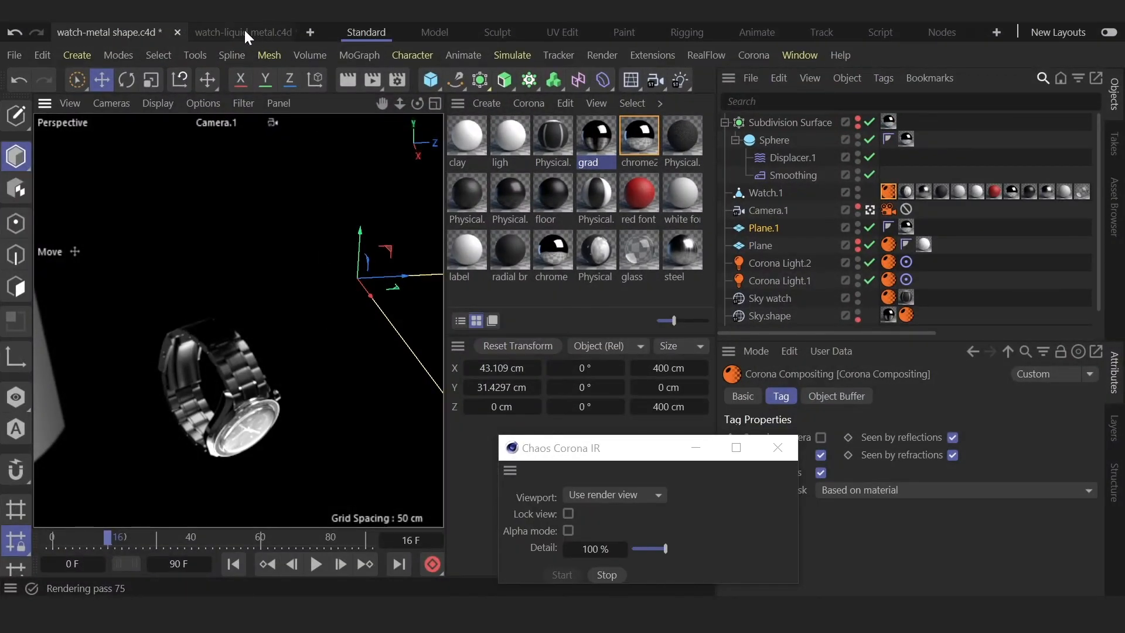
Switch to the watch-liquid metal.c4d project in Cinema 4D and leave the scene camera to view the whole metal surface
{"action": "left_click_drag", "start_coordinate": [606, 457], "coordinate": [844, 478]}
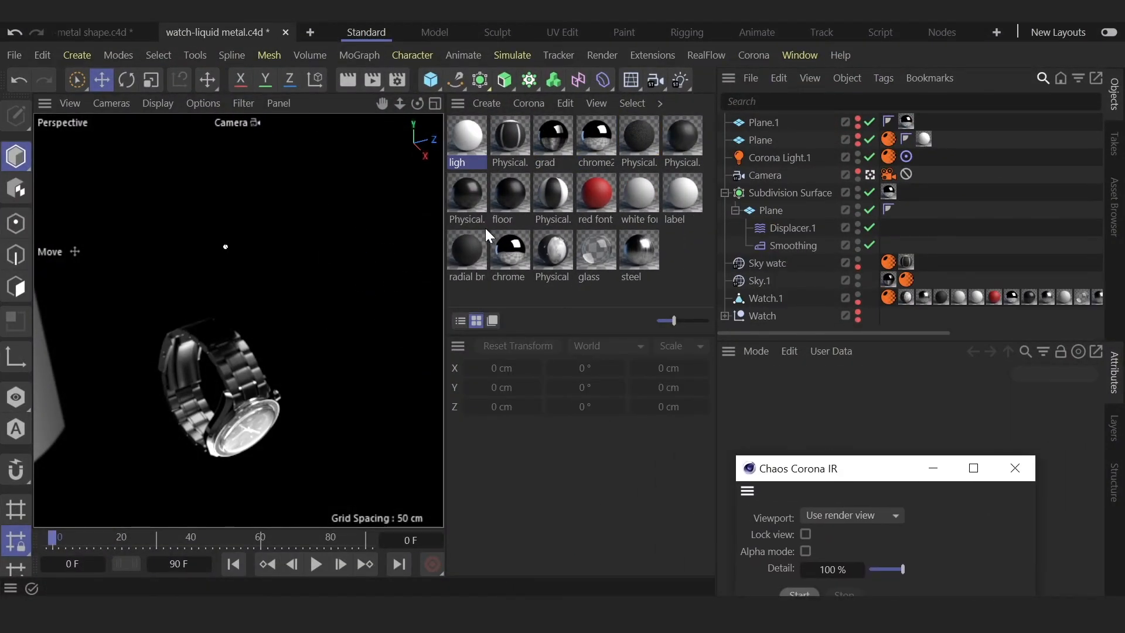
{"action": "left_click", "coordinate": [870, 175]}
{"action": "scroll", "coordinate": [249, 269], "scroll_direction": "down", "scroll_amount": 5}
{"action": "scroll", "coordinate": [245, 271], "scroll_direction": "up", "scroll_amount": 5}
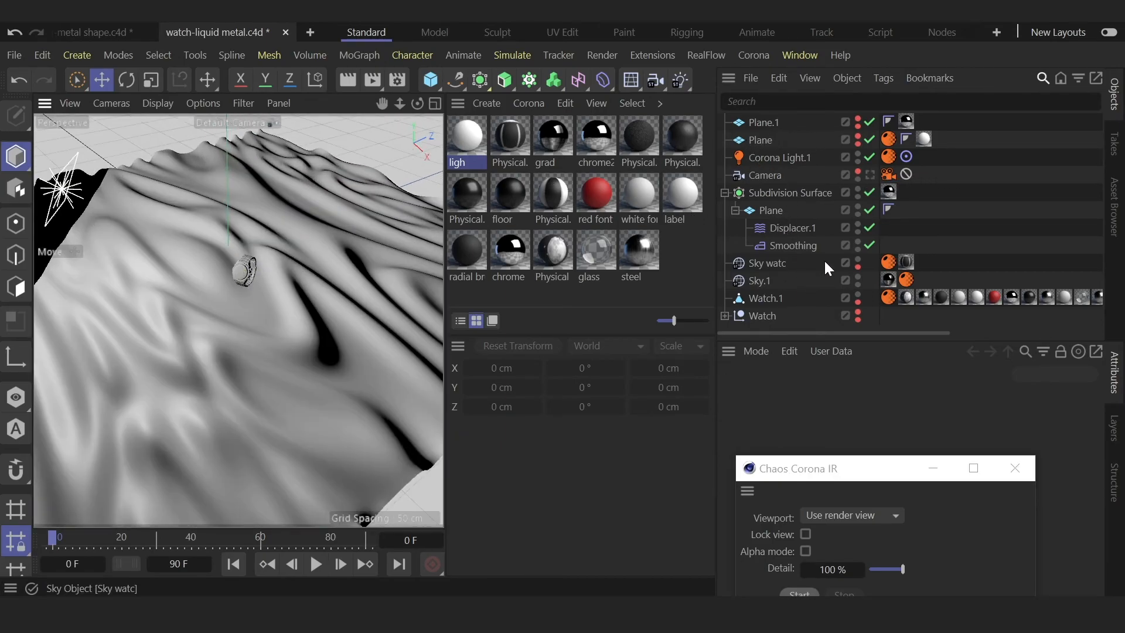
Select the Plane inside the Subdivision Surface and examine its size and segment settings
{"action": "left_click", "coordinate": [773, 210]}
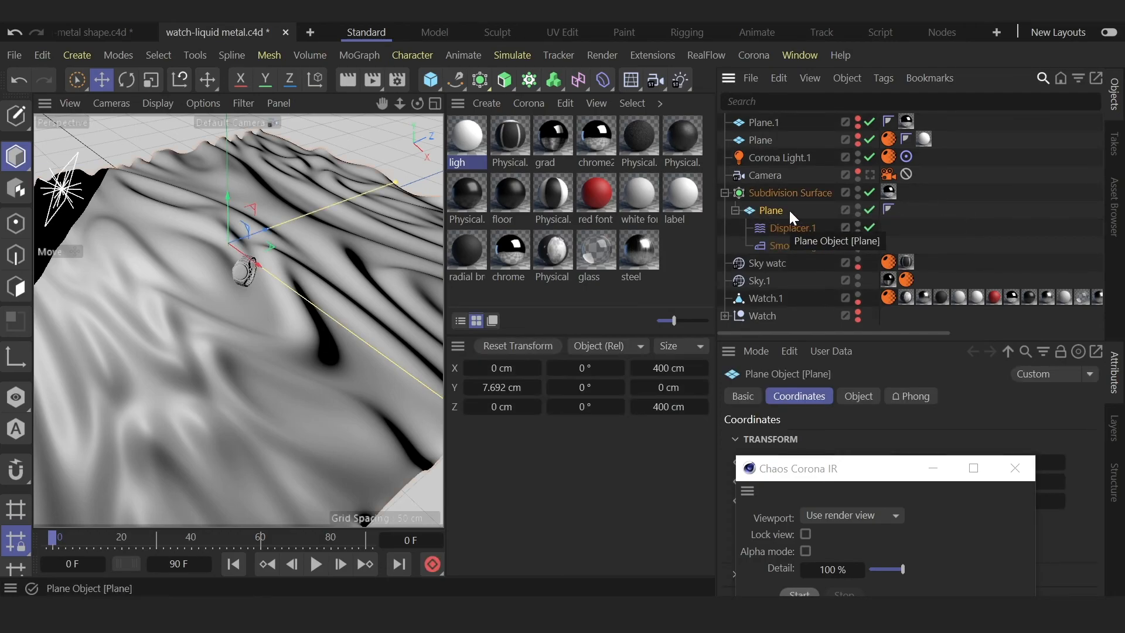
{"action": "left_click_drag", "start_coordinate": [839, 469], "coordinate": [350, 425]}
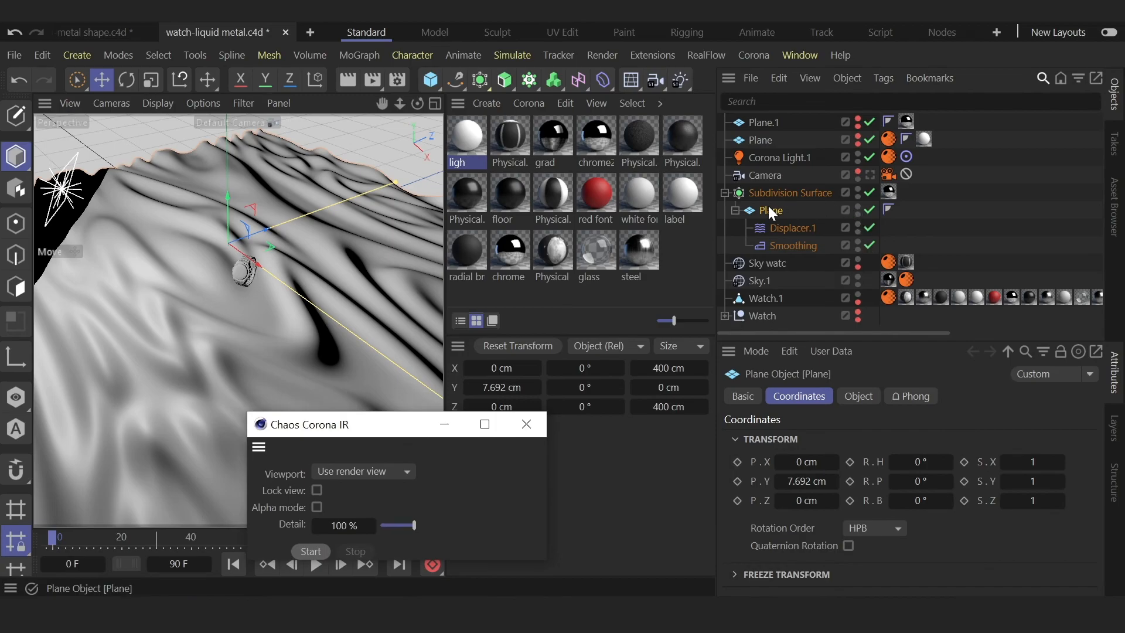
{"action": "left_click", "coordinate": [859, 396]}
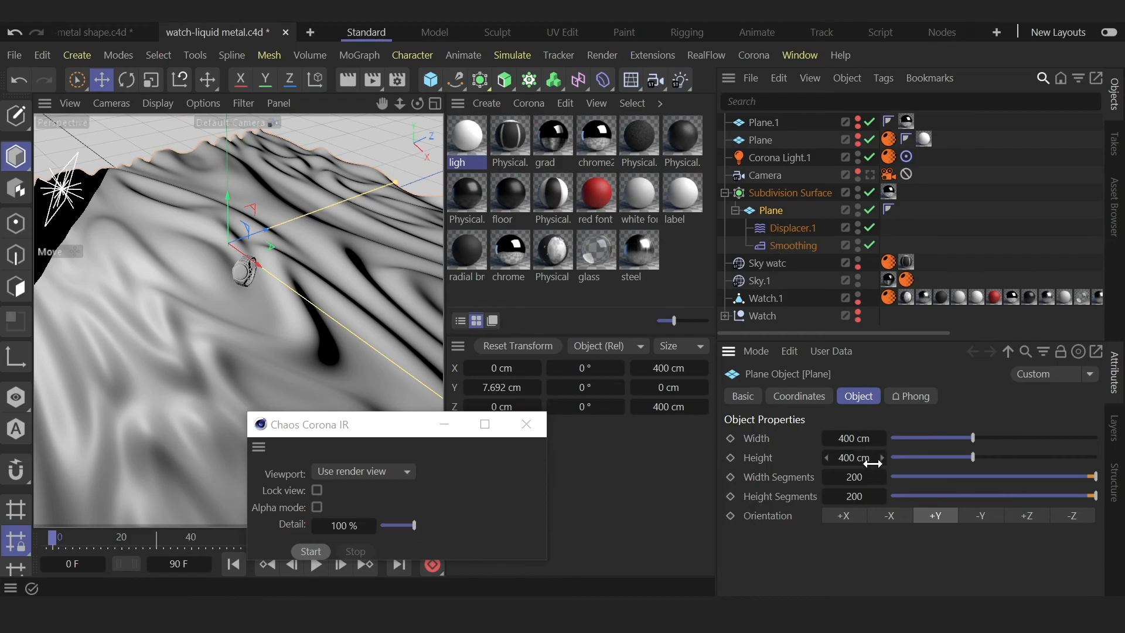
Examine Displacer.1's object properties and the noise type, scale and other settings of its Noise shader
{"action": "left_click", "coordinate": [793, 230]}
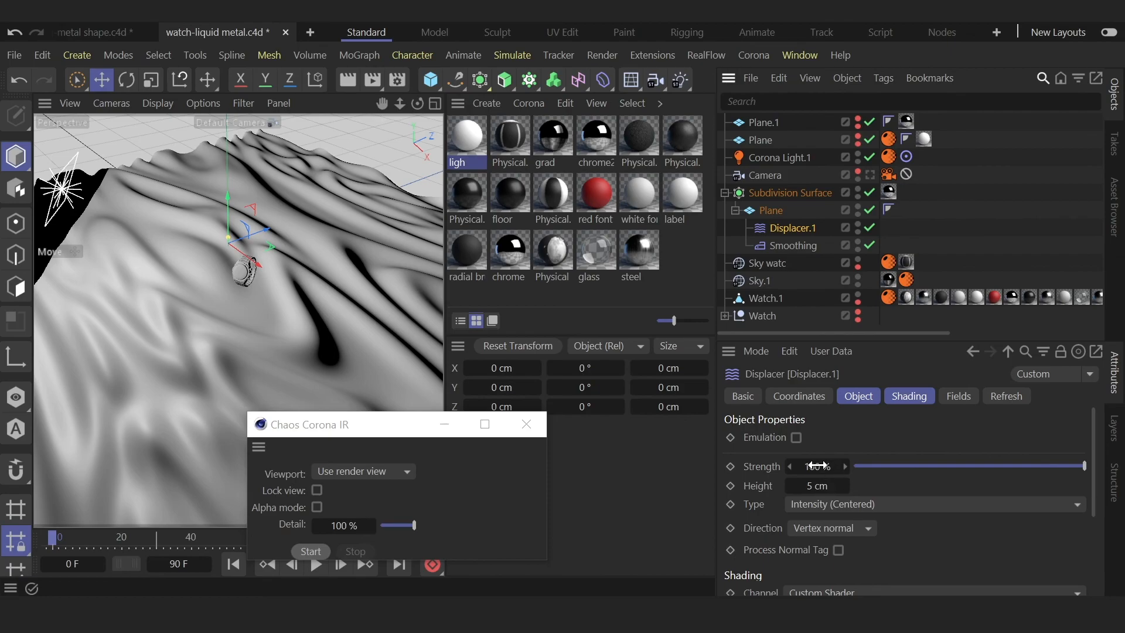
{"action": "left_click", "coordinate": [910, 396]}
{"action": "left_click", "coordinate": [814, 494]}
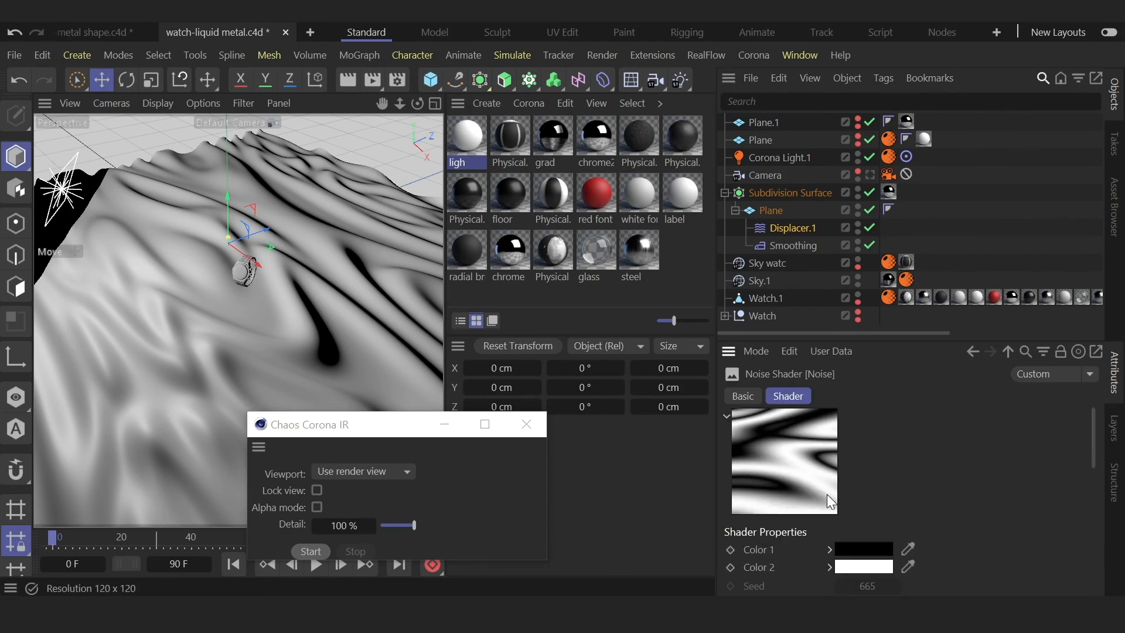
{"action": "left_click_drag", "start_coordinate": [1106, 432], "coordinate": [1095, 480]}
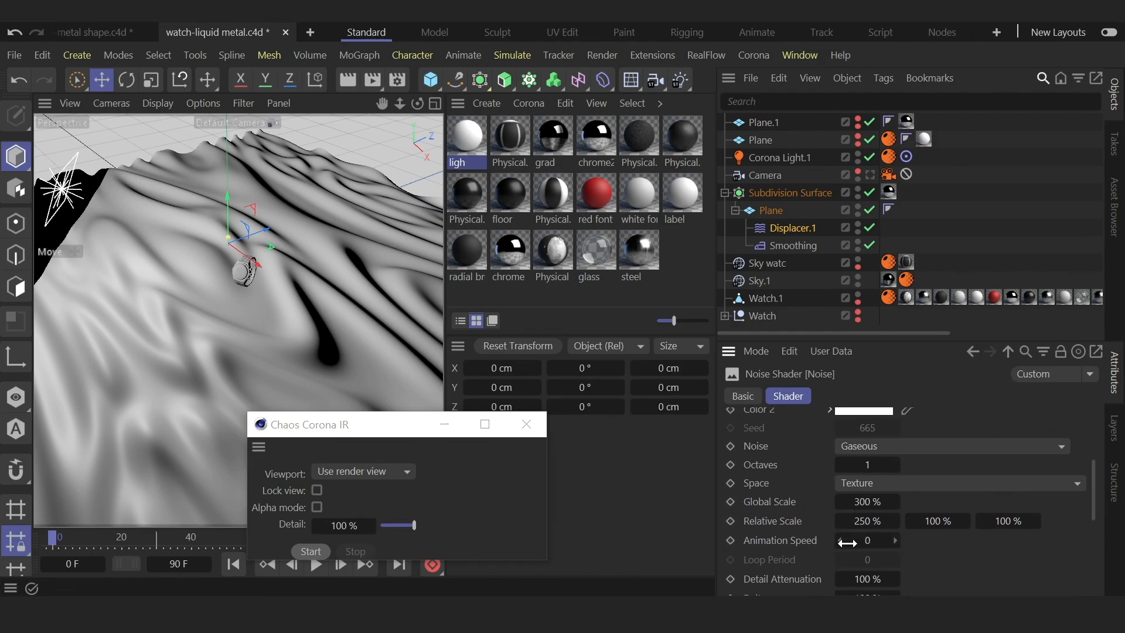
{"action": "left_click_drag", "start_coordinate": [1098, 512], "coordinate": [1100, 444]}
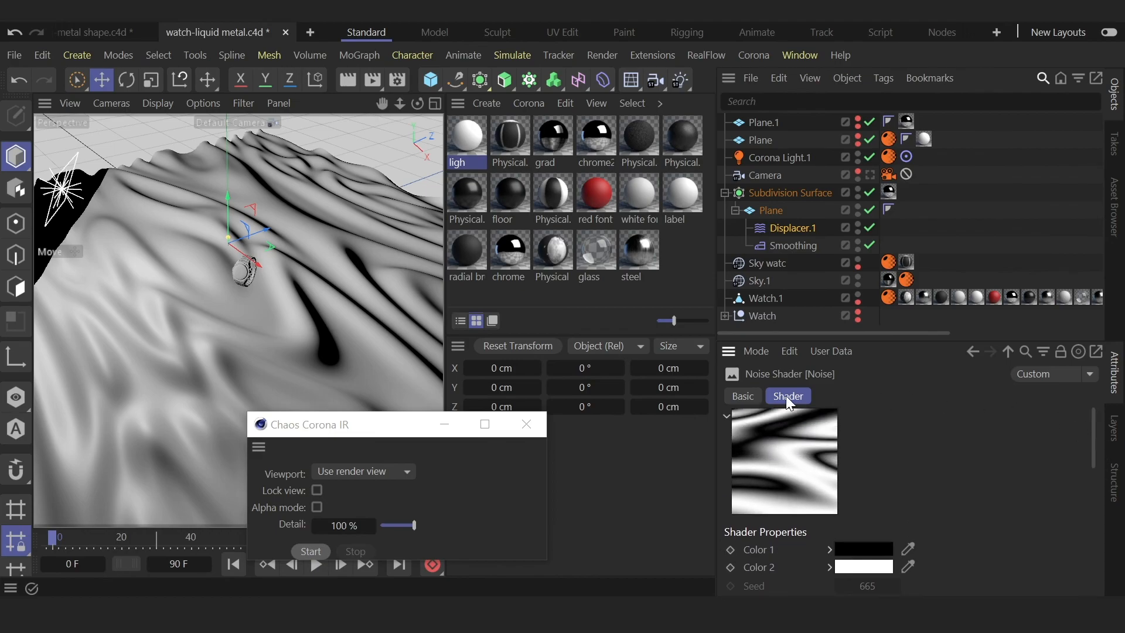